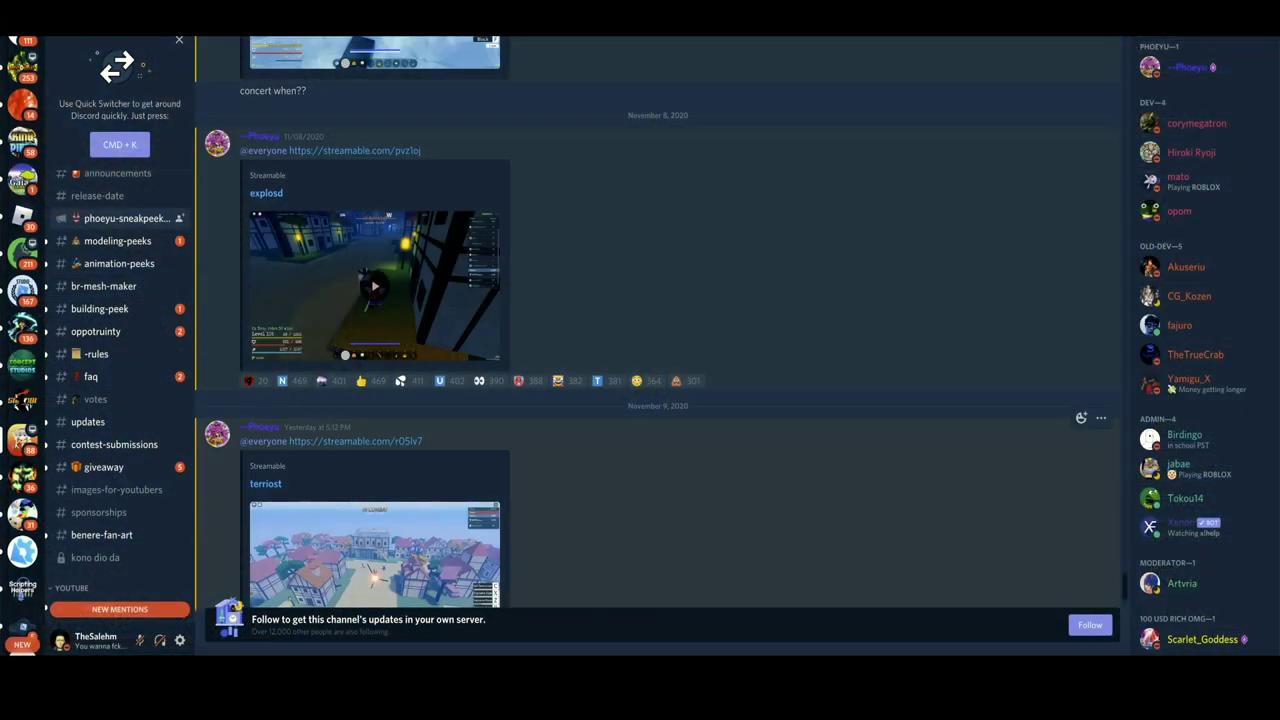
pyautogui.scroll(2, 660, 400)
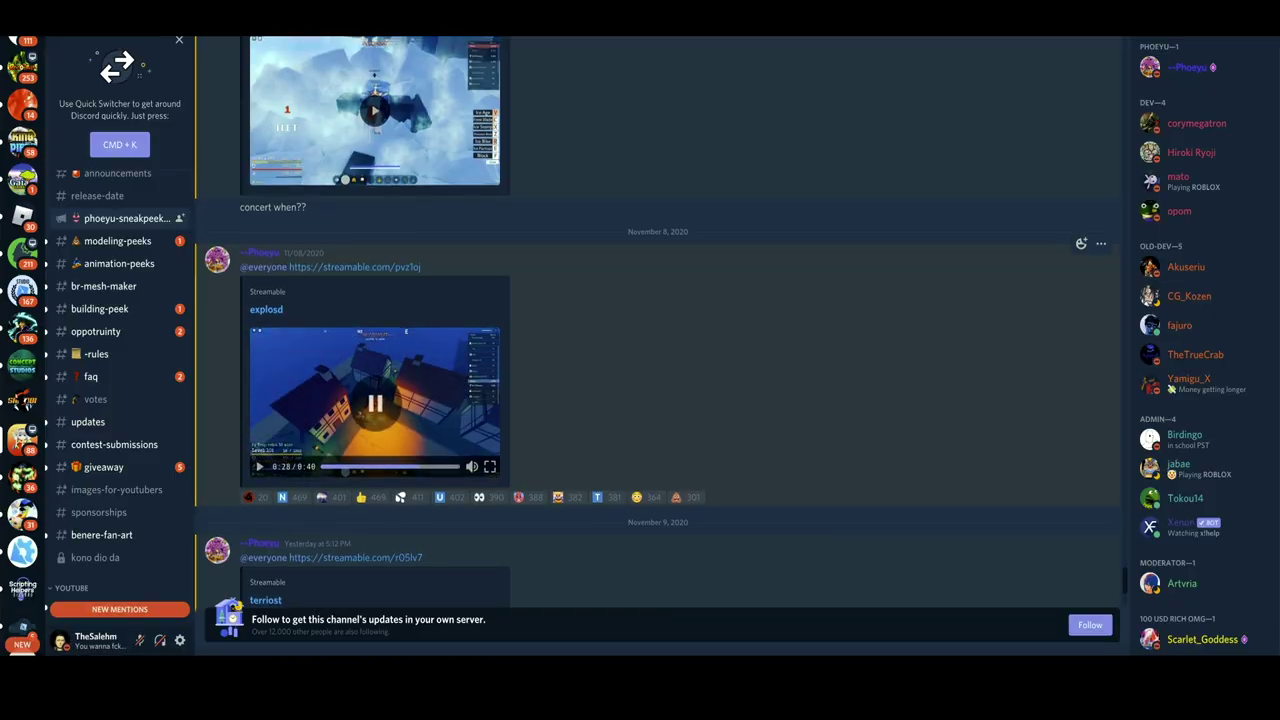
pyautogui.scroll(3, 657, 330)
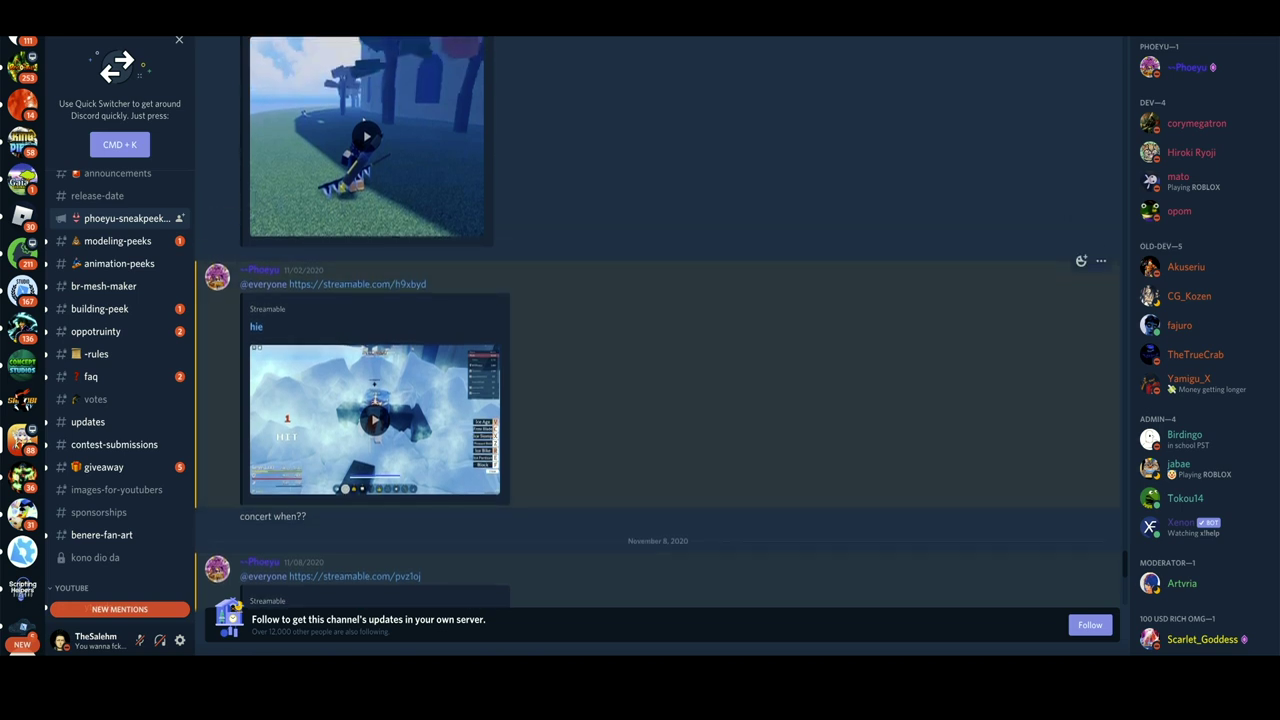
pyautogui.scroll(1, 657, 330)
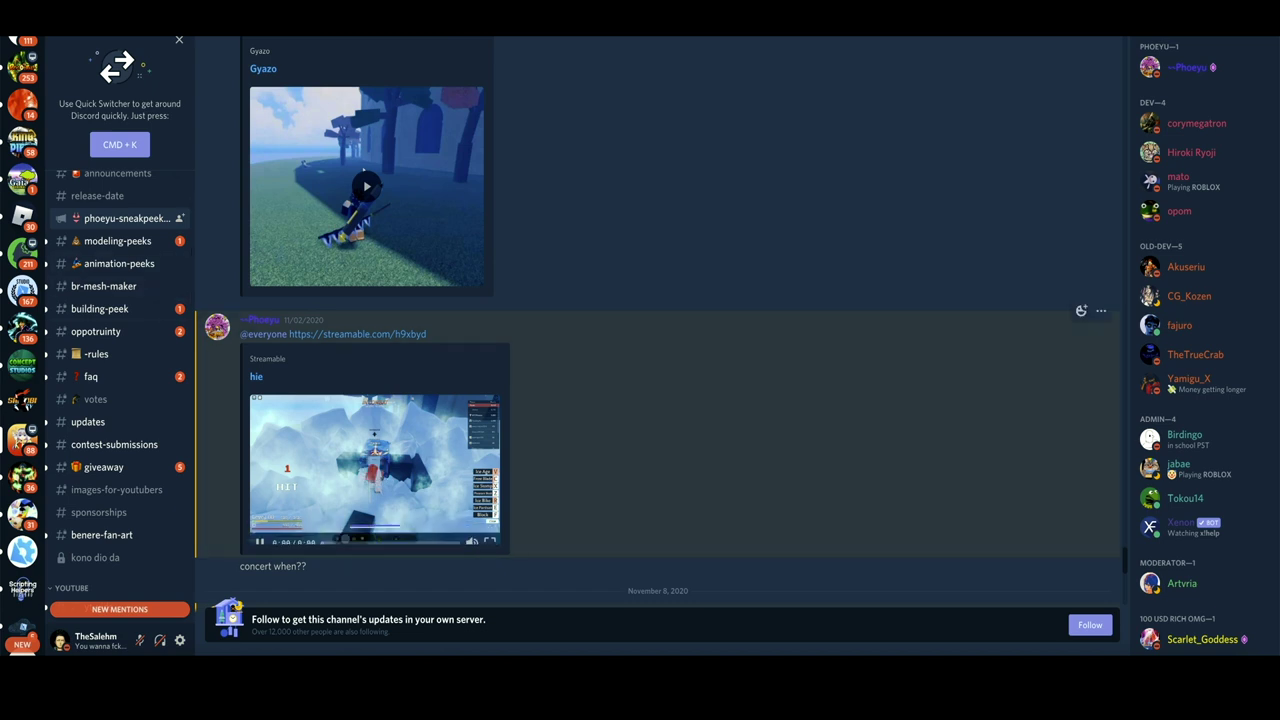
# Bring up the options for the hie post's Streamable link and play its ice-power clip.
pyautogui.rightClick(350, 334)
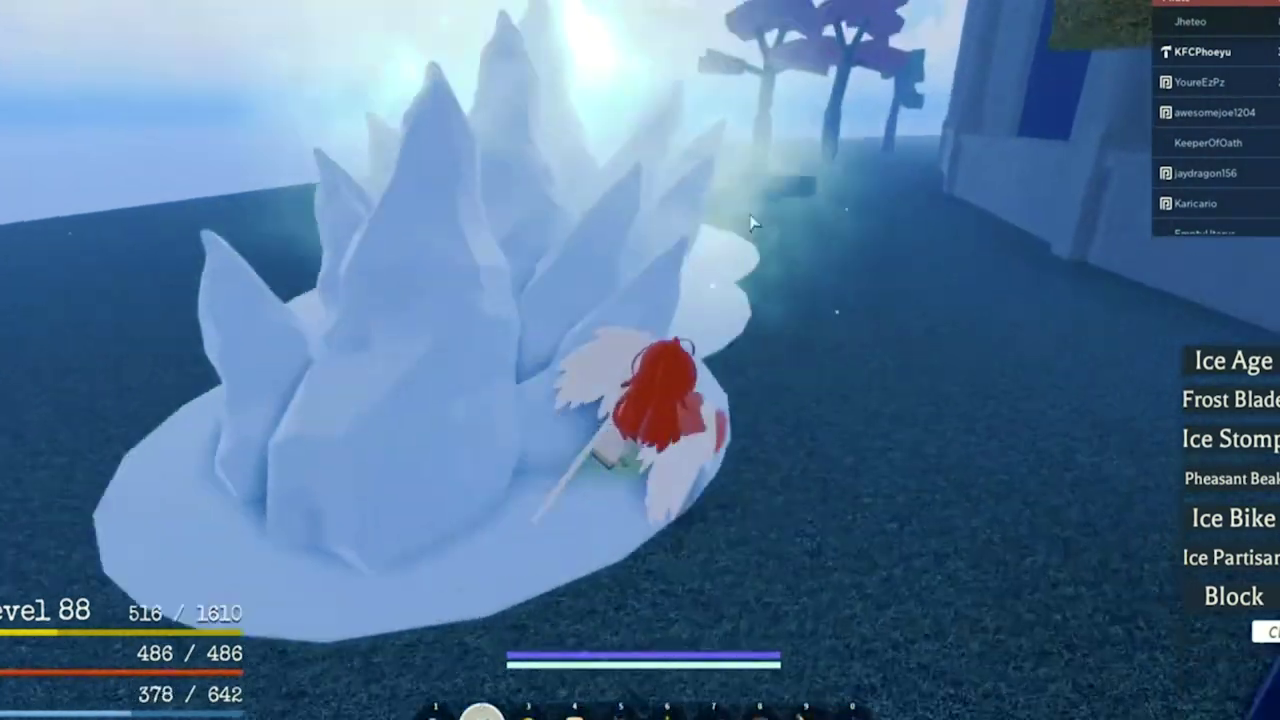
# Watch the ice clip on the frozen sea, then the yellow light-attack clip, to the end.
pyautogui.press('b')
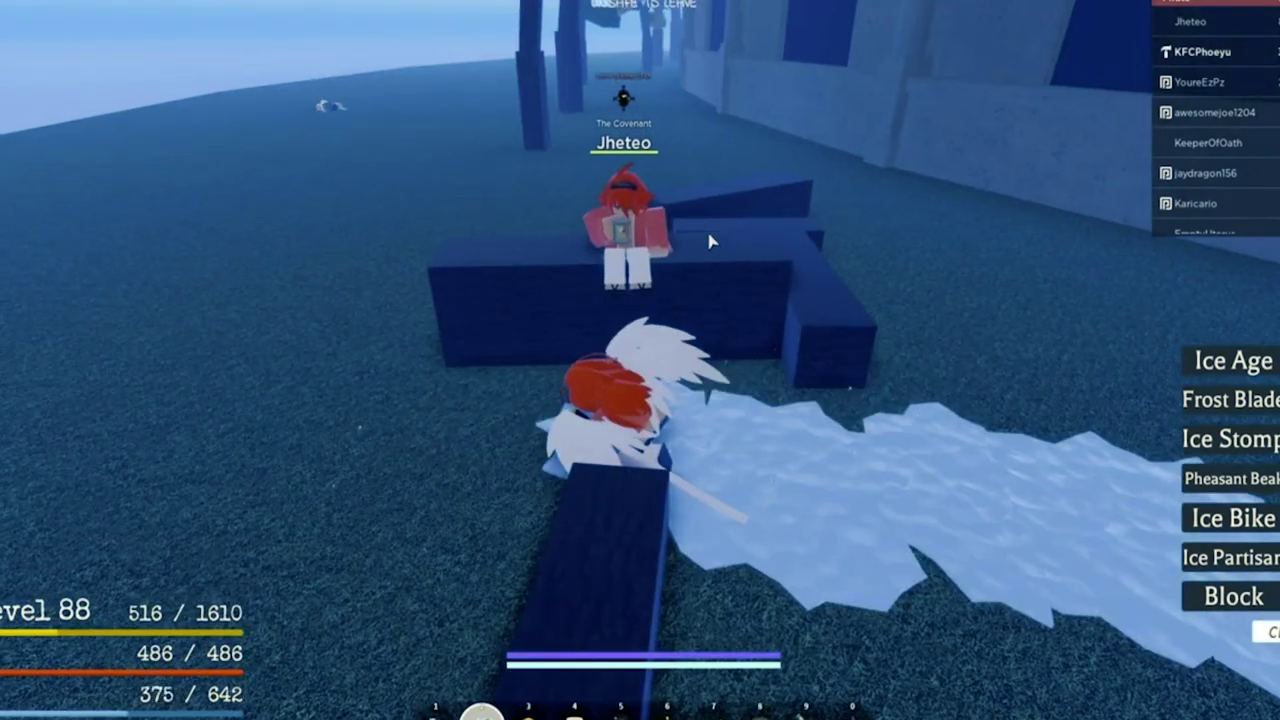
pyautogui.press('z')
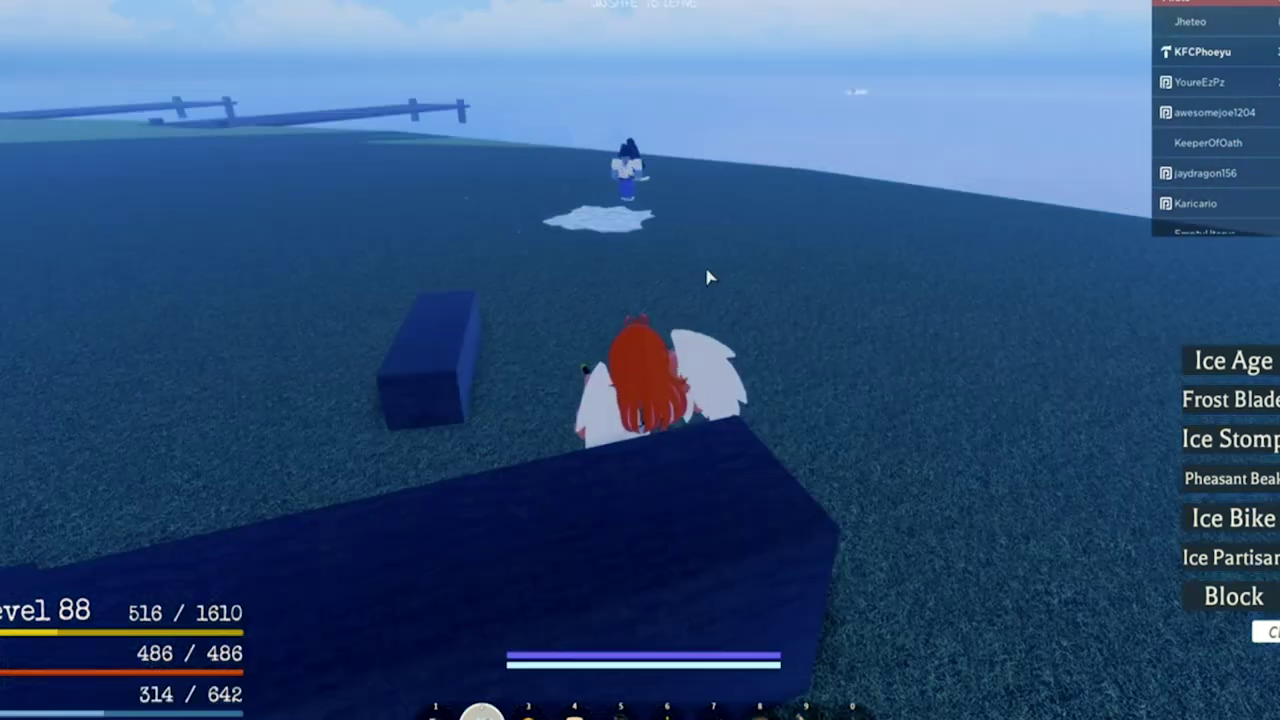
pyautogui.press('z')
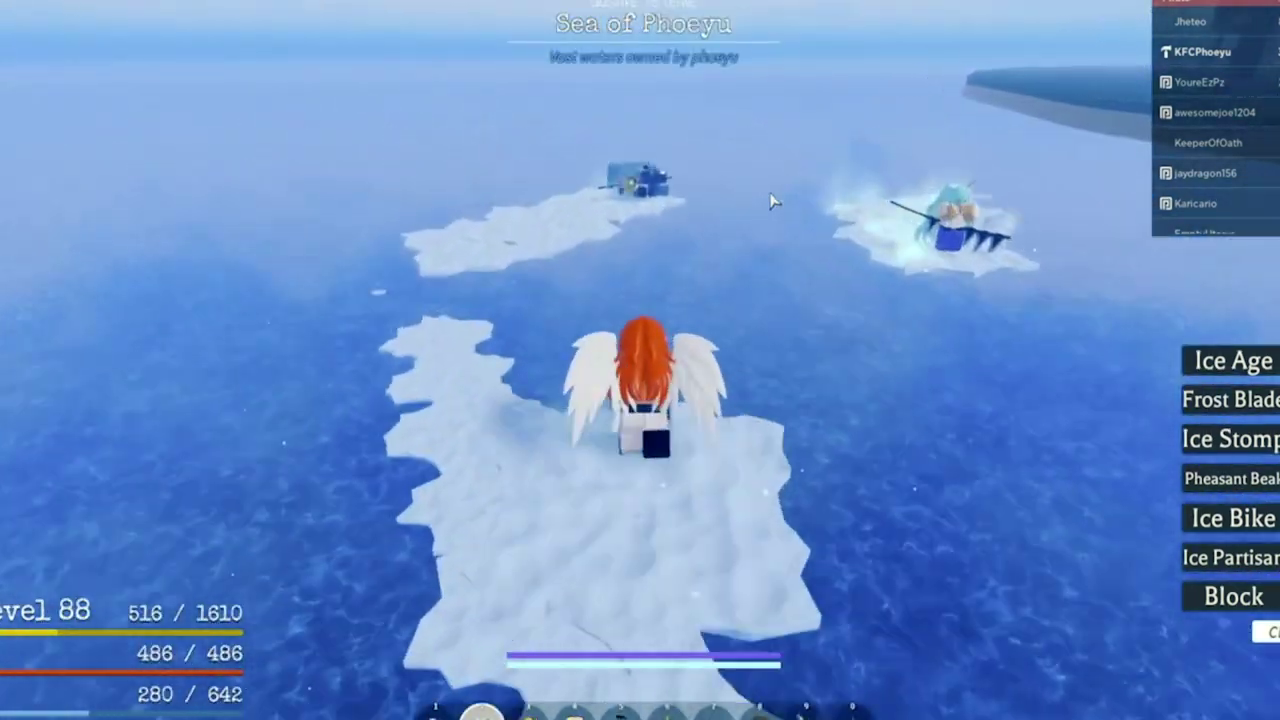
pyautogui.press('c')
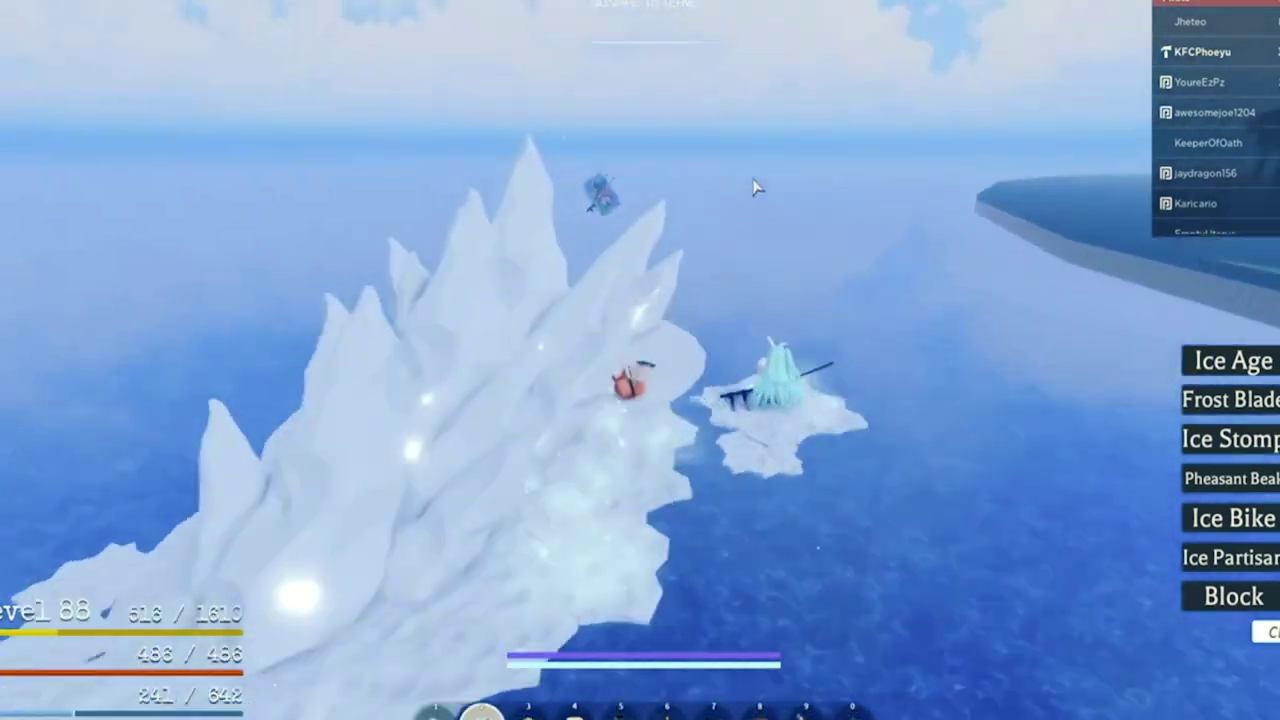
pyautogui.press('z')
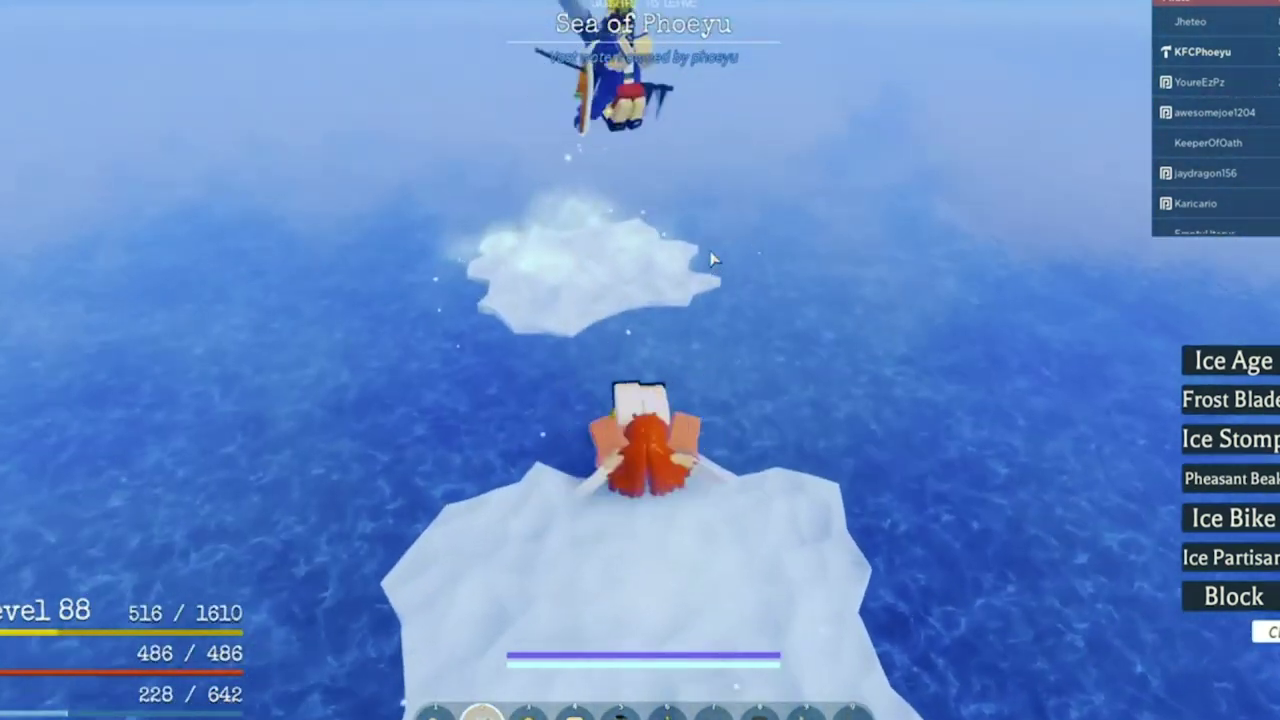
pyautogui.press('c')
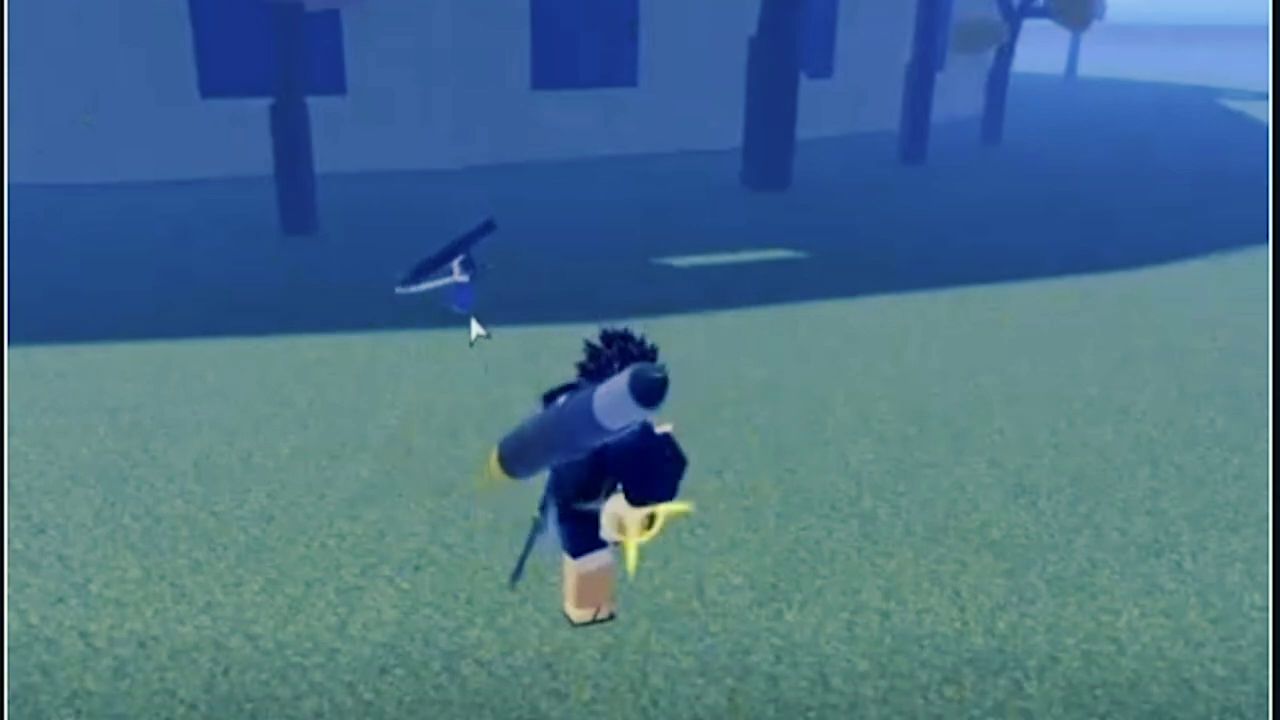
pyautogui.press('z')
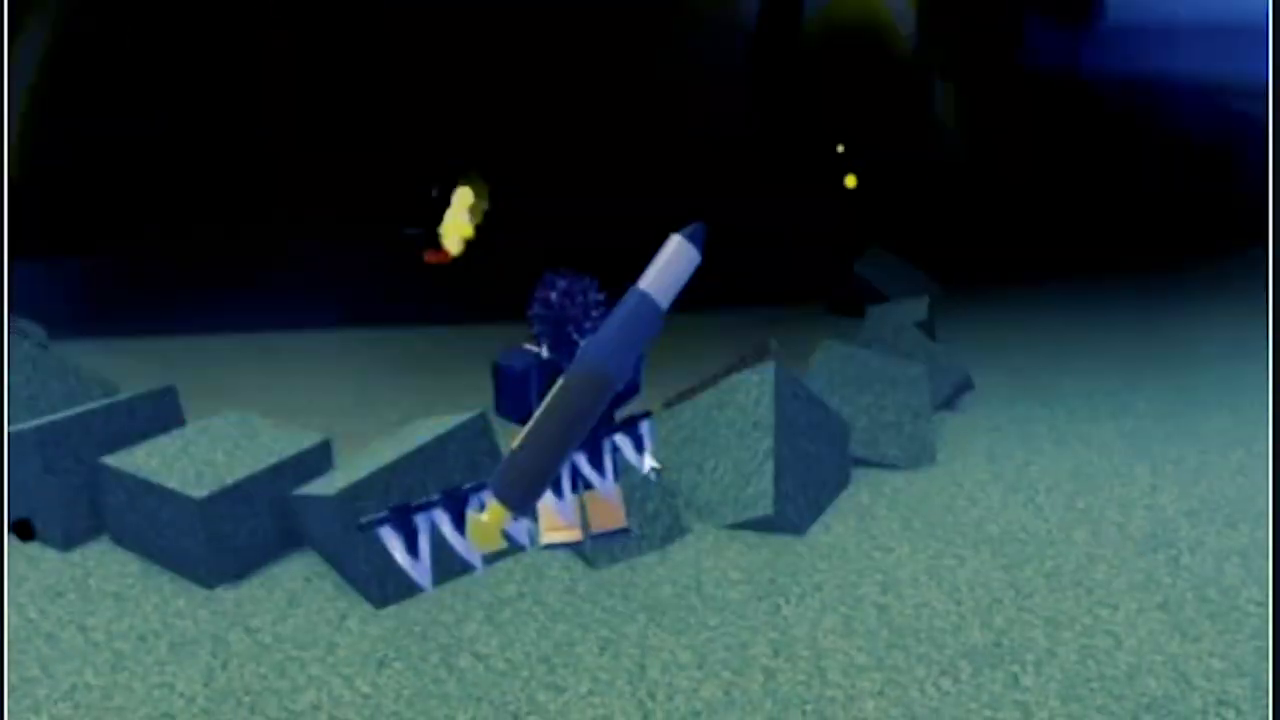
pyautogui.press('x')
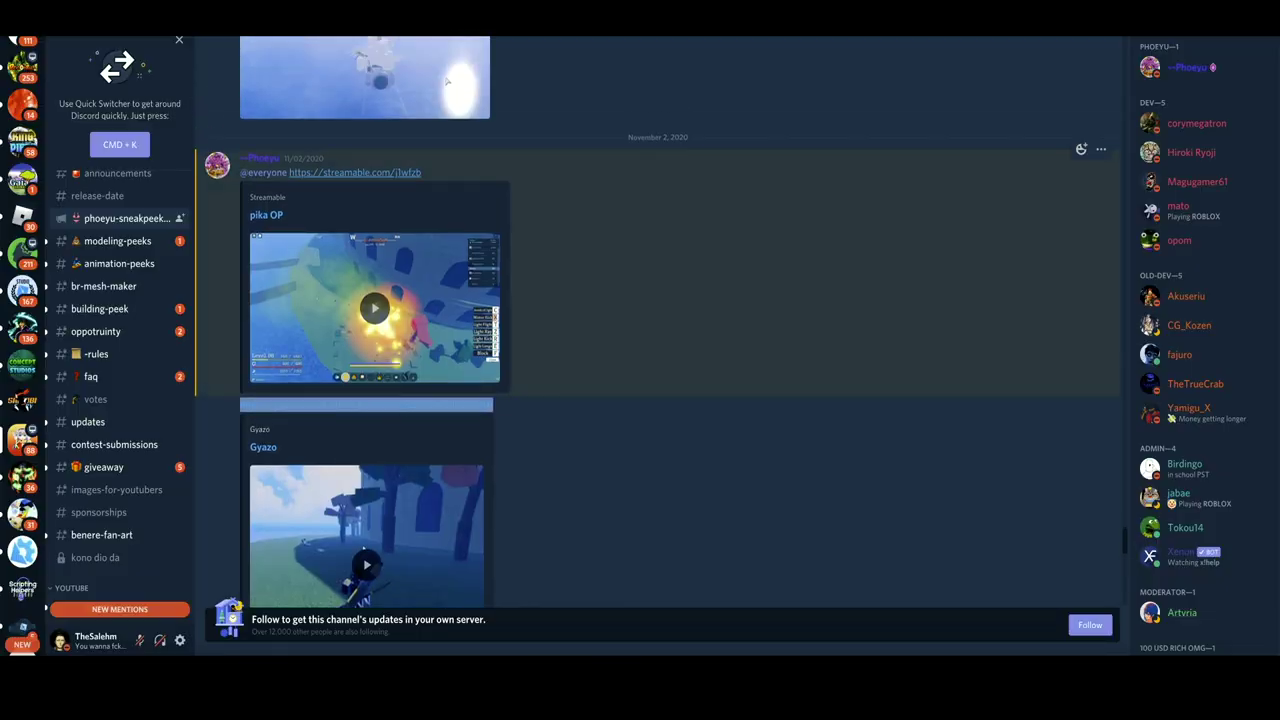
# Scroll past the pika OP post, enlarging the ship image and the October 15 gameplay GIF.
pyautogui.rightClick(318, 172)
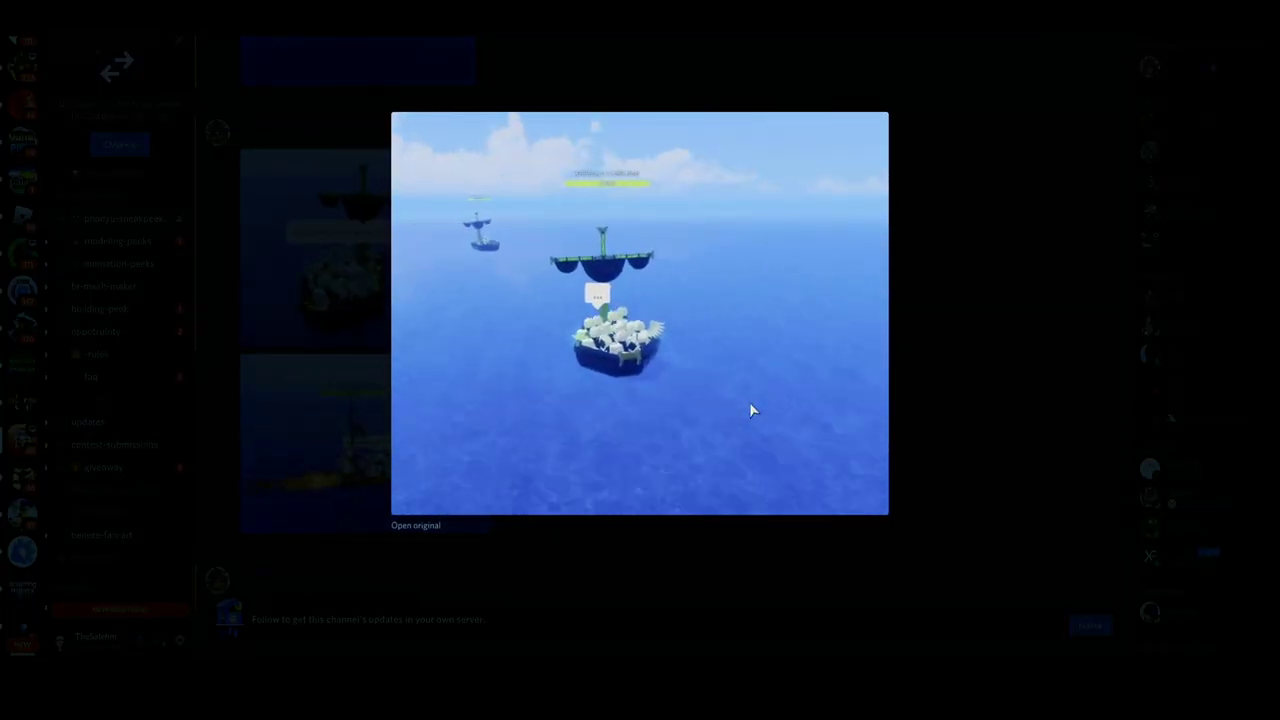
pyautogui.press('Escape')
pyautogui.scroll(5, 407, 263)
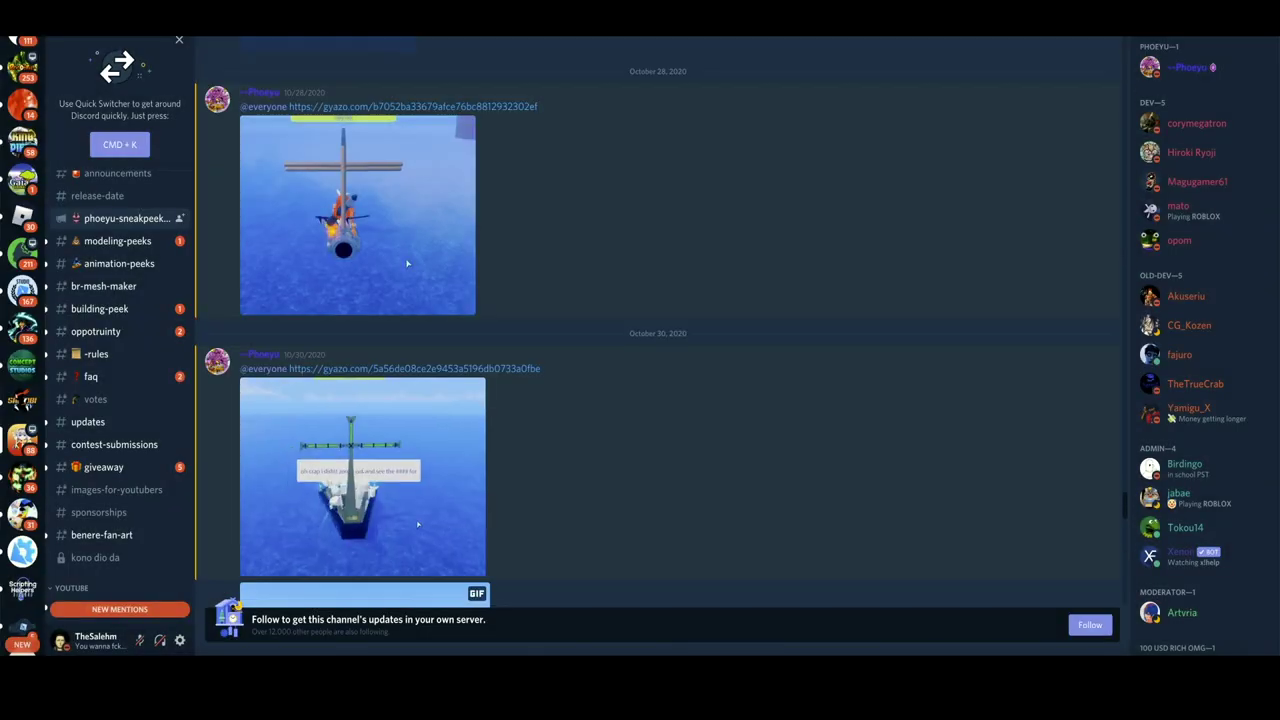
pyautogui.scroll(2, 658, 330)
pyautogui.scroll(2, 658, 330)
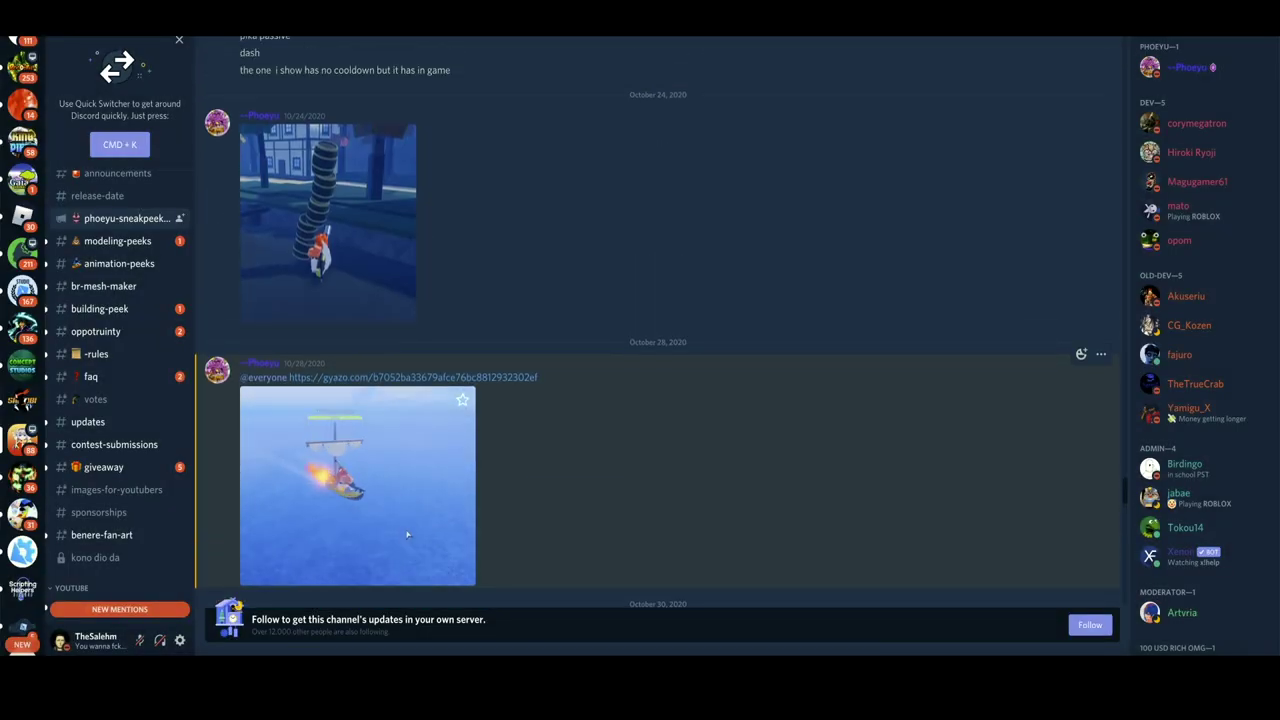
pyautogui.scroll(2, 407, 535)
pyautogui.scroll(5, 352, 78)
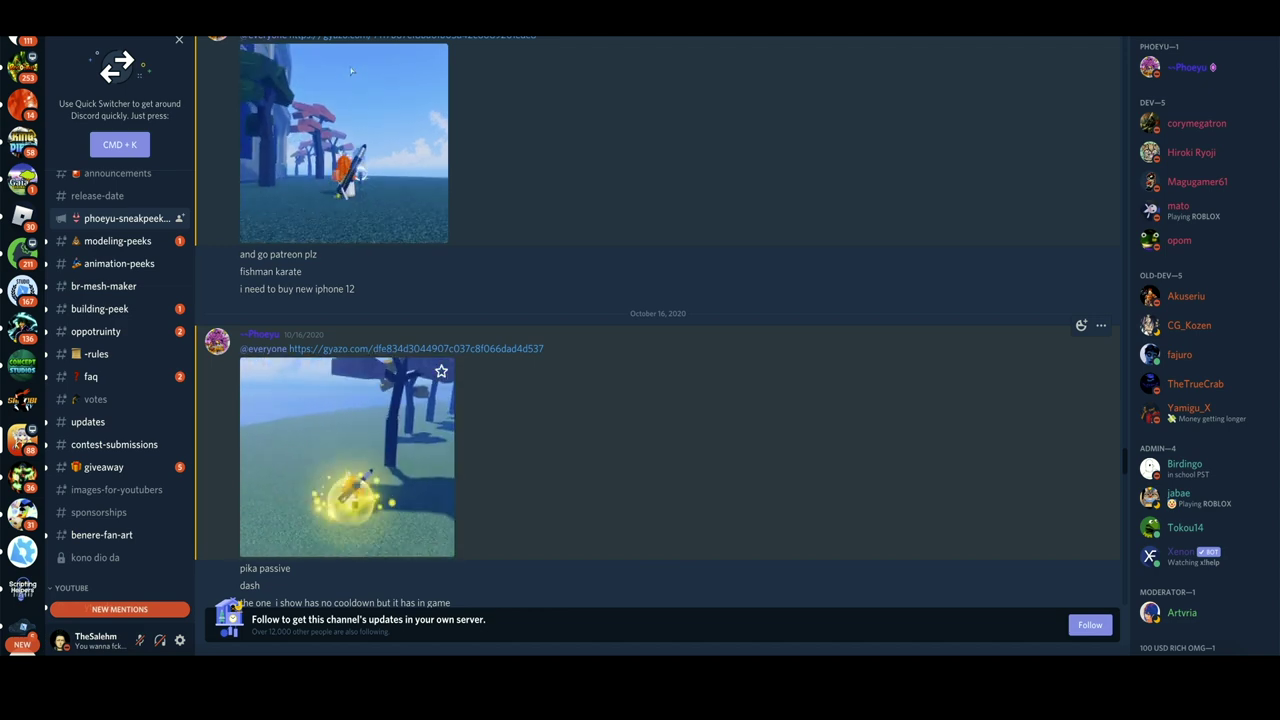
pyautogui.scroll(1, 351, 71)
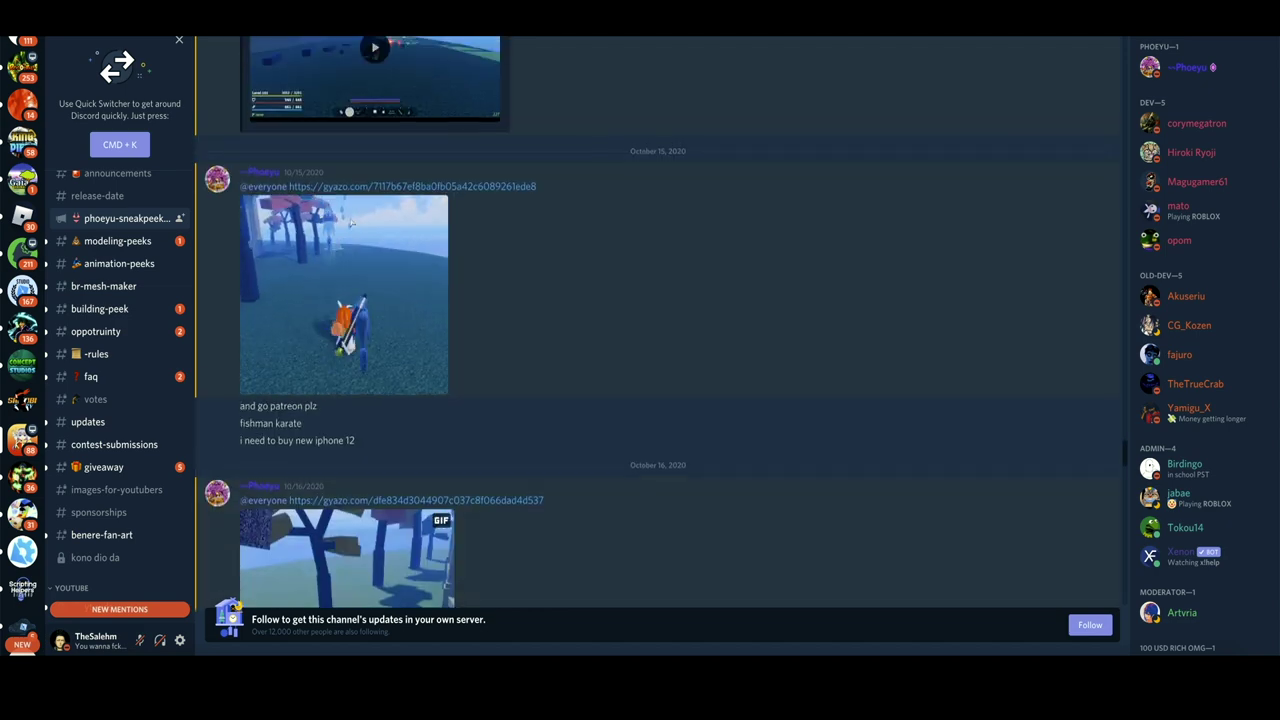
pyautogui.click(351, 205)
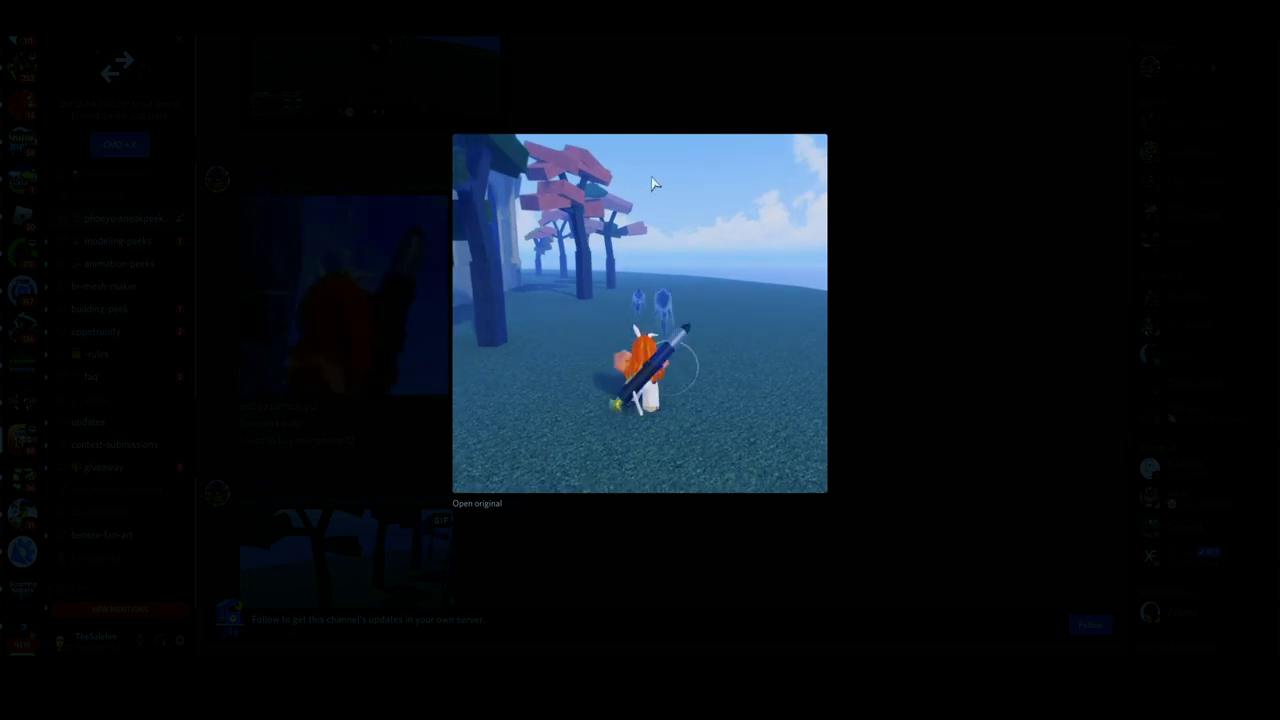
pyautogui.press('Escape')
pyautogui.scroll(1, 350, 520)
pyautogui.scroll(1, 350, 520)
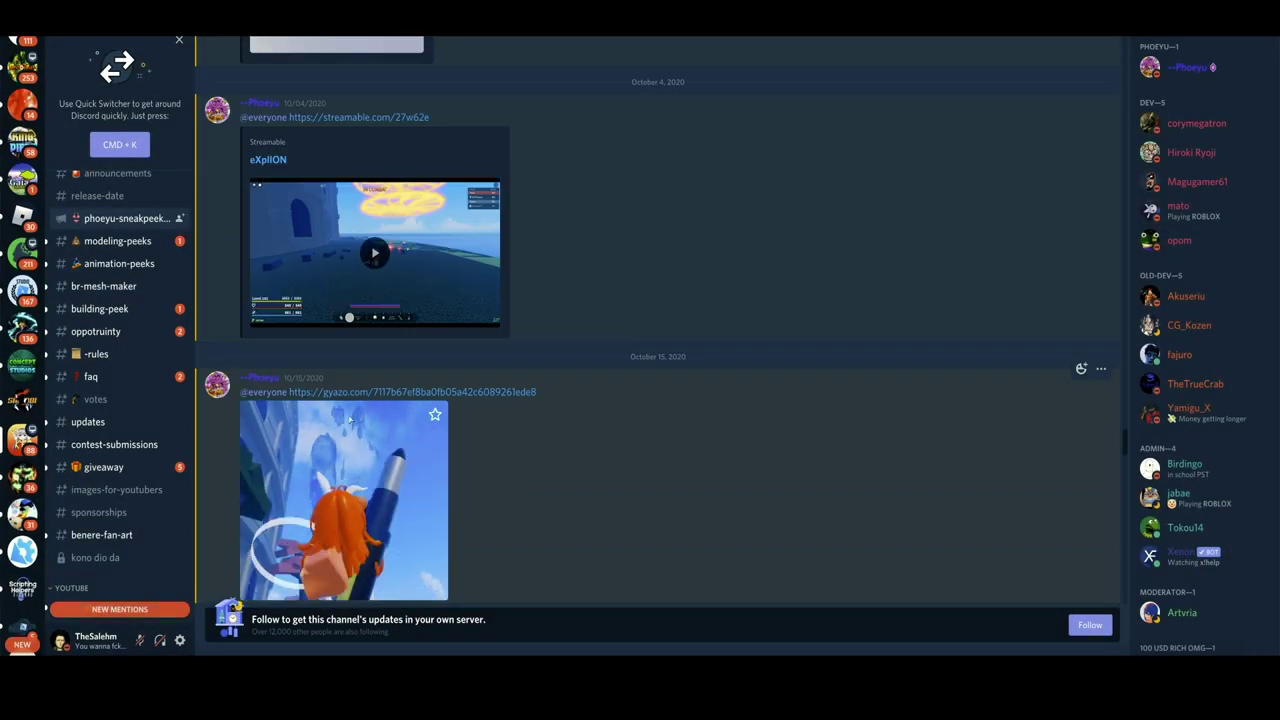
pyautogui.scroll(1, 350, 520)
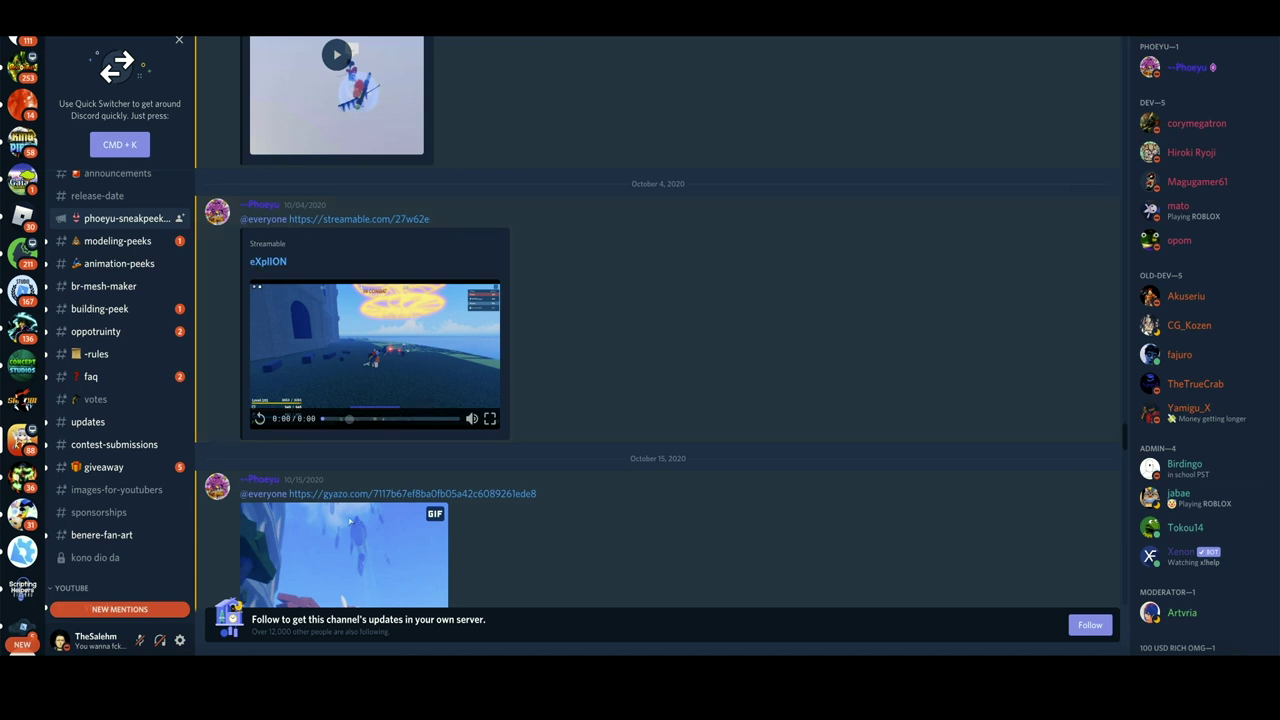
pyautogui.scroll(3, 350, 520)
pyautogui.scroll(1, 350, 520)
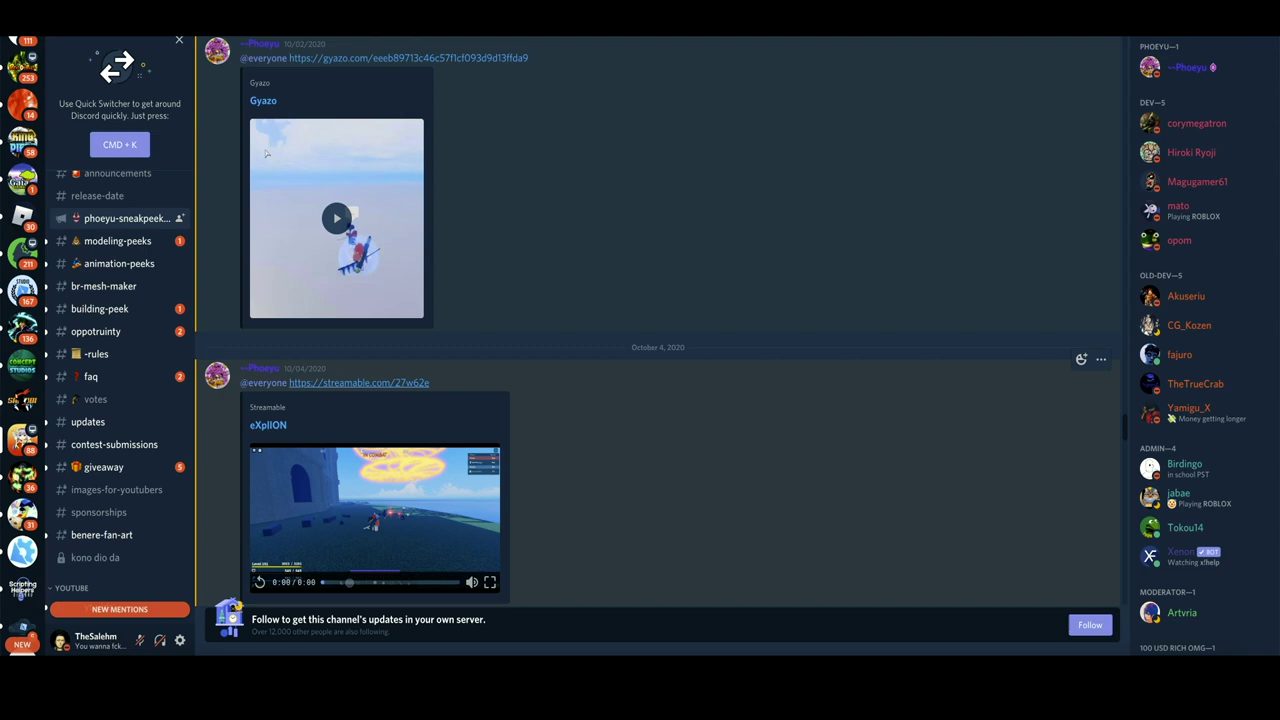
# Copy the eXplION clip link from Discord and open it in the browser.
pyautogui.rightClick(334, 383)
pyautogui.click(370, 549)
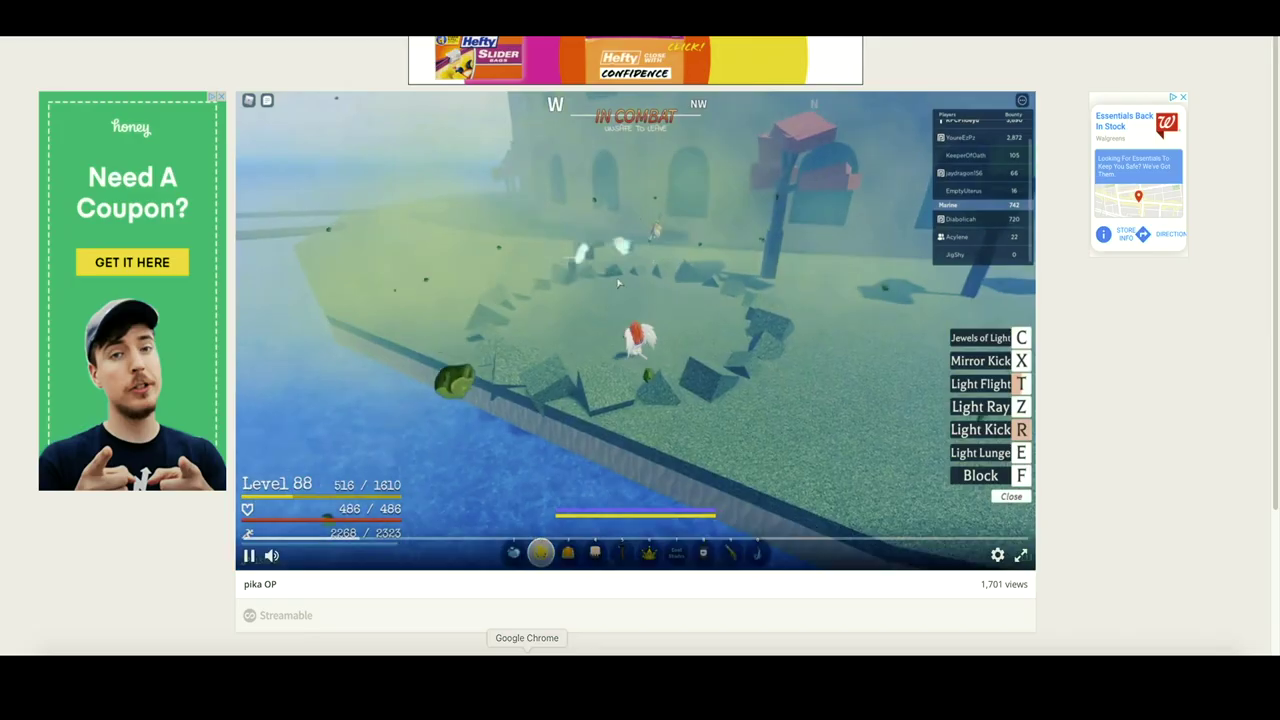
pyautogui.rightClick(325, 38)
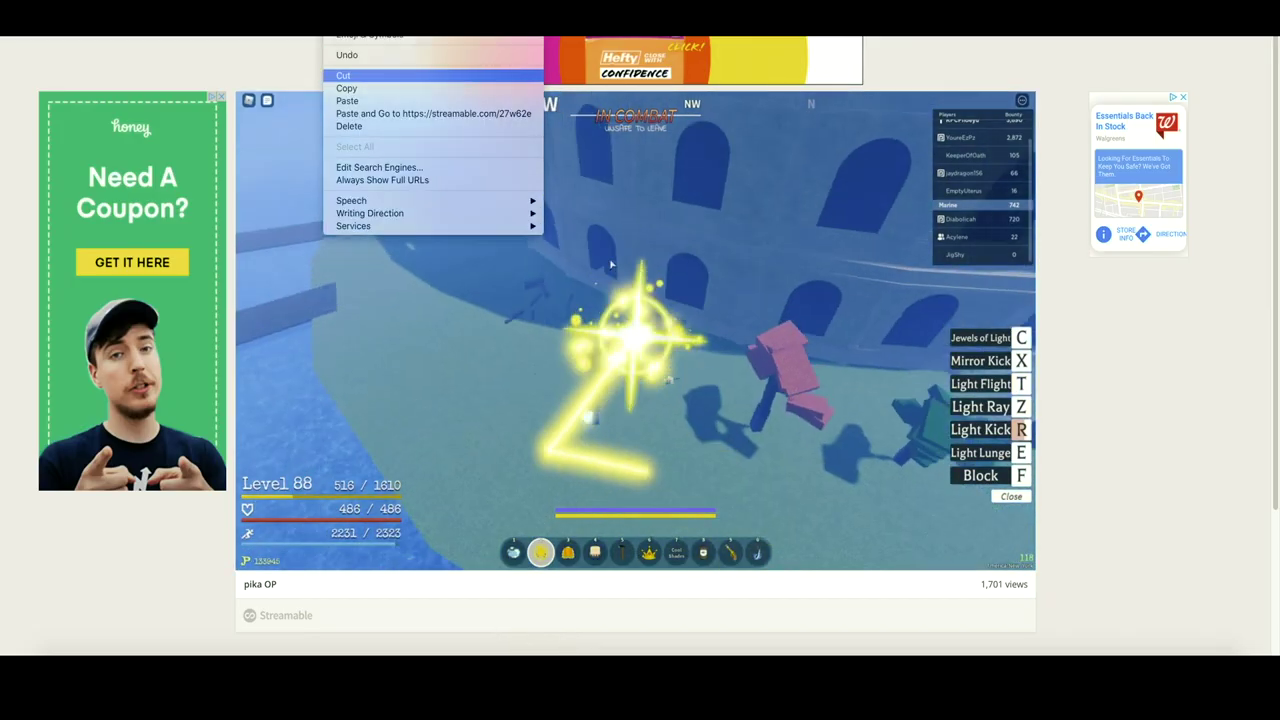
pyautogui.click(400, 111)
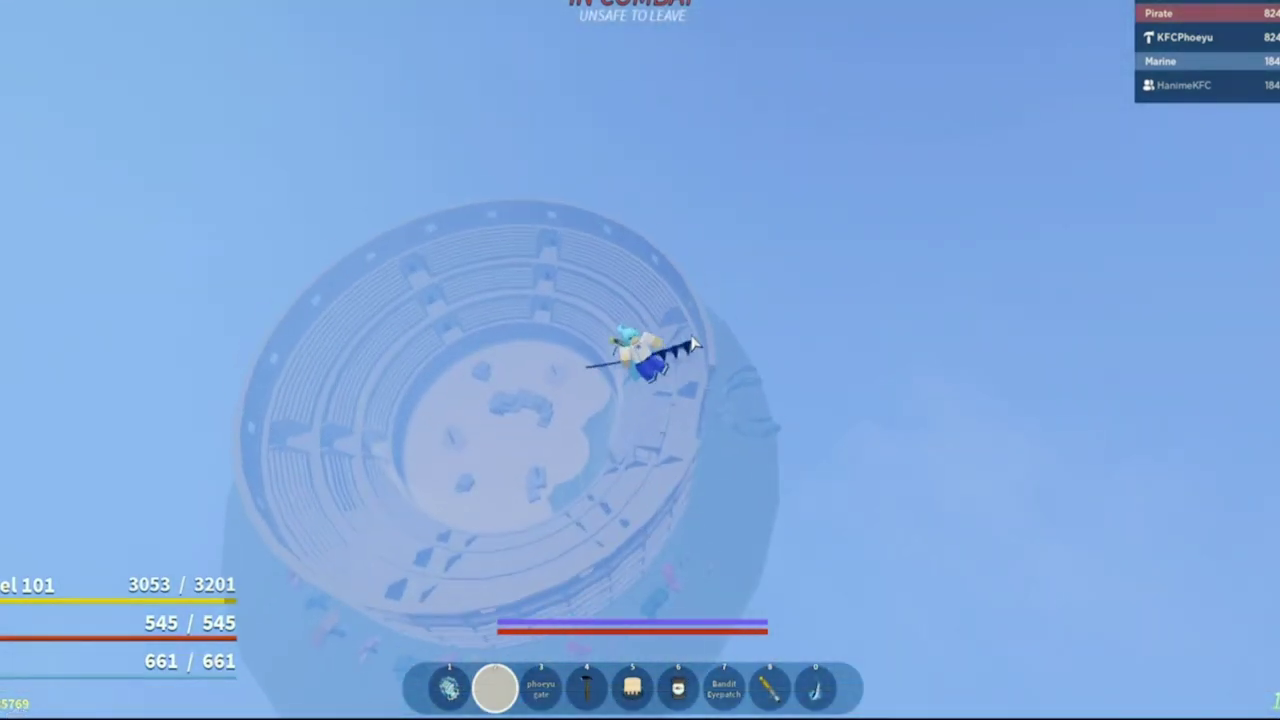
pyautogui.press(';')
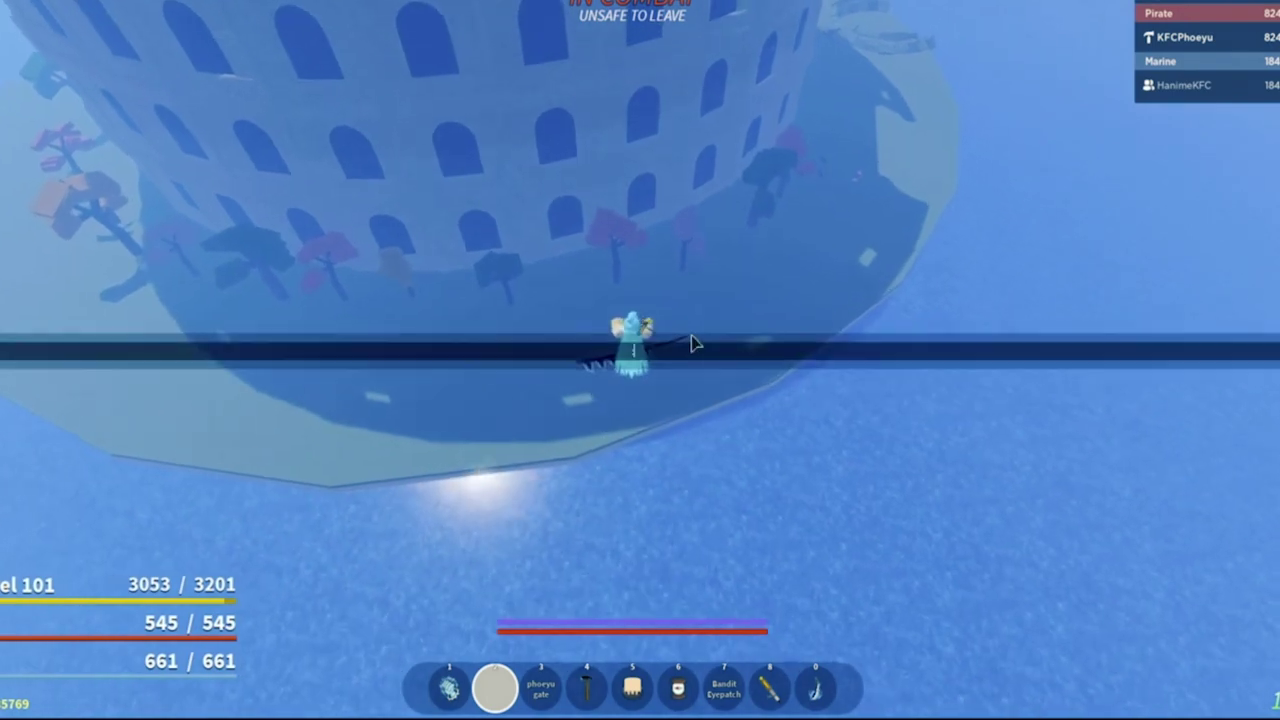
pyautogui.write('watch me')
pyautogui.press('Return')
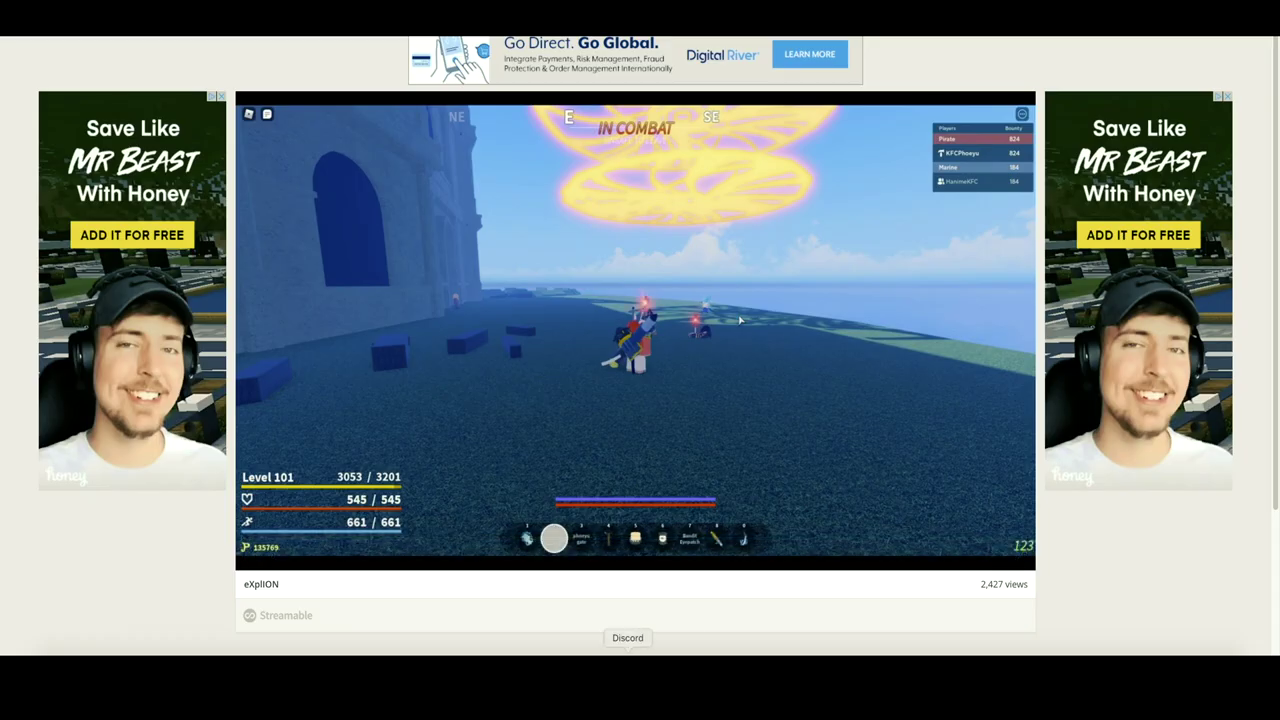
pyautogui.scroll(5, 266, 321)
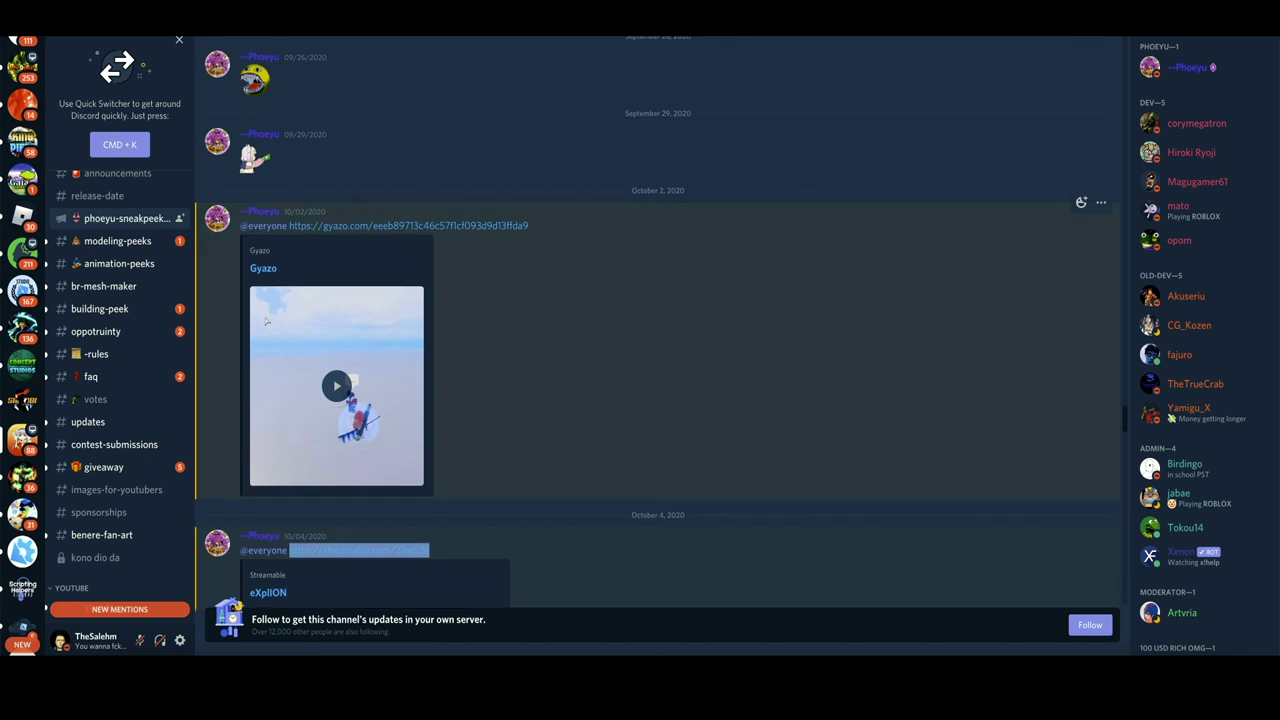
pyautogui.scroll(2, 650, 320)
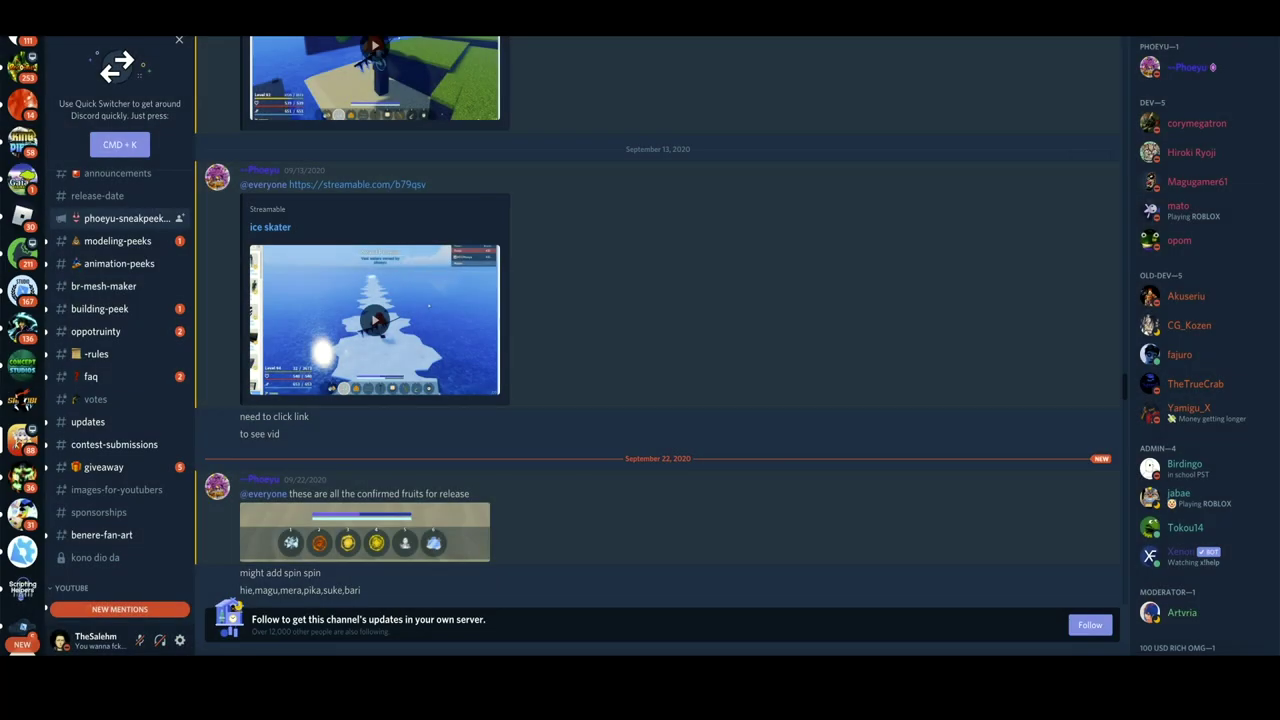
pyautogui.scroll(2, 658, 350)
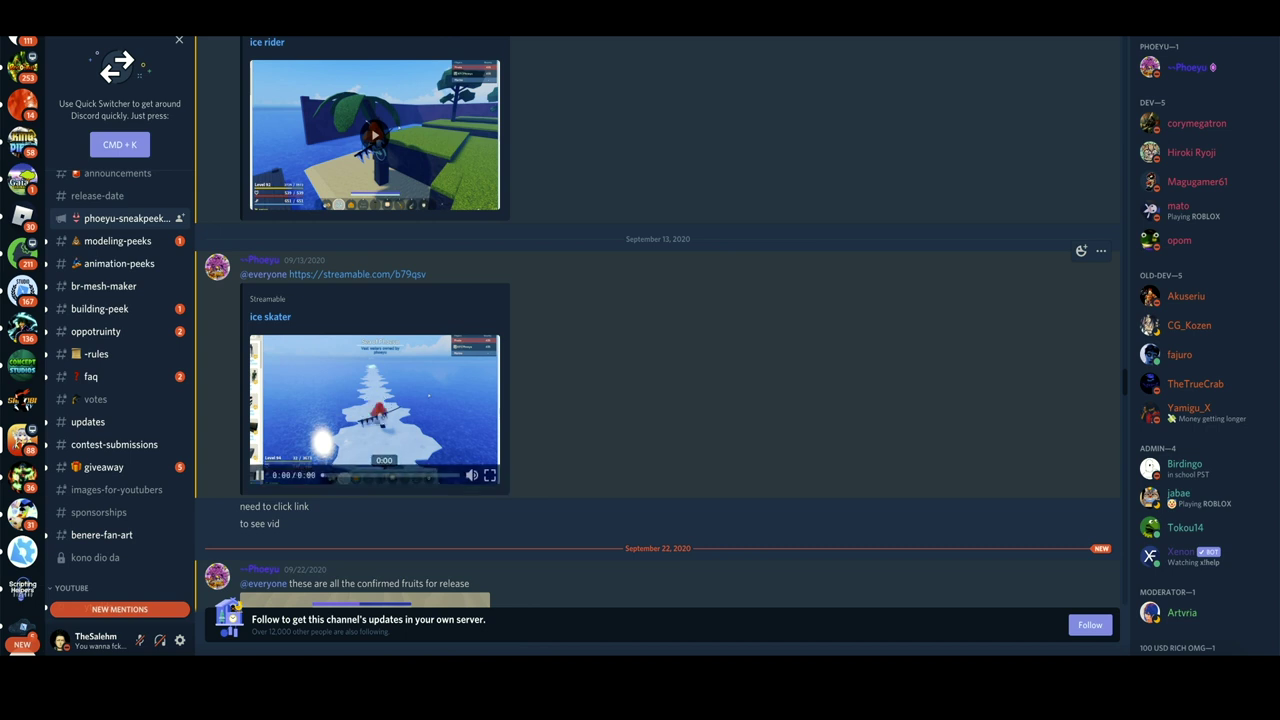
# Bring up the options for the September 13 ice skater post's streamable.com link to copy it.
pyautogui.rightClick(346, 276)
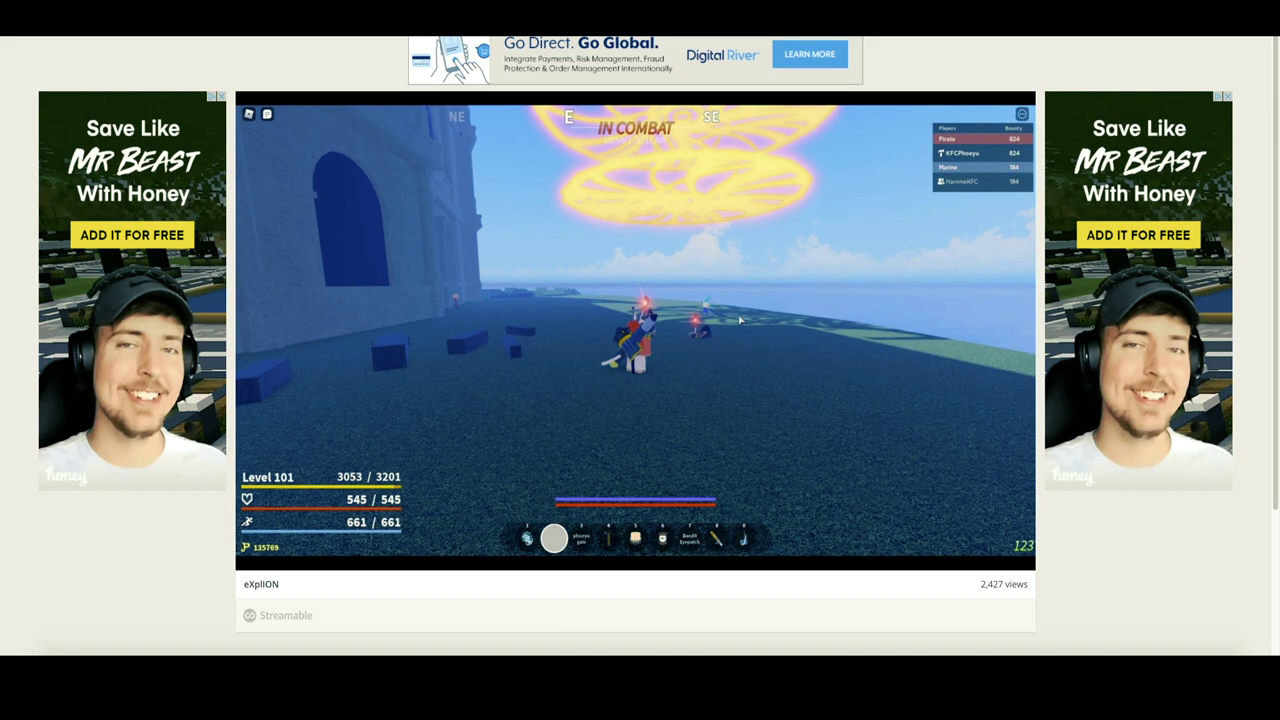
# Paste the copied ice skater link into Chrome's address bar and load its page.
pyautogui.rightClick(330, 34)
pyautogui.click(400, 96)
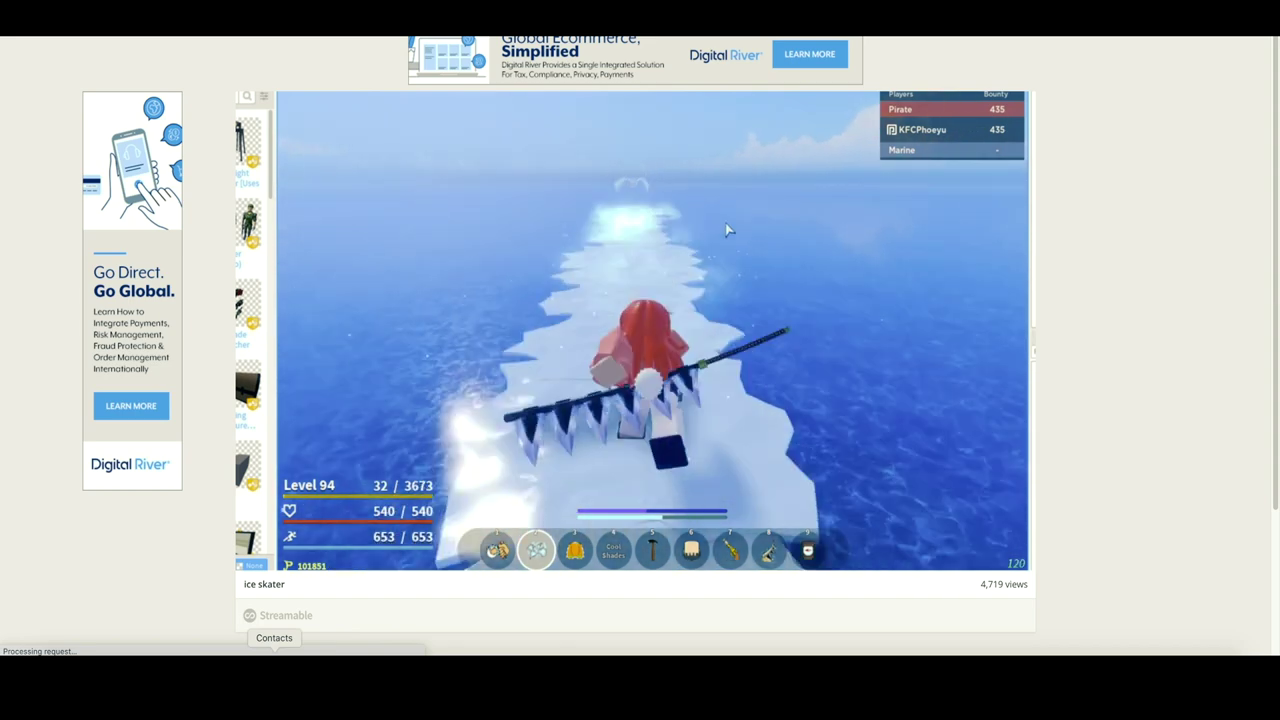
pyautogui.moveTo(740, 240)
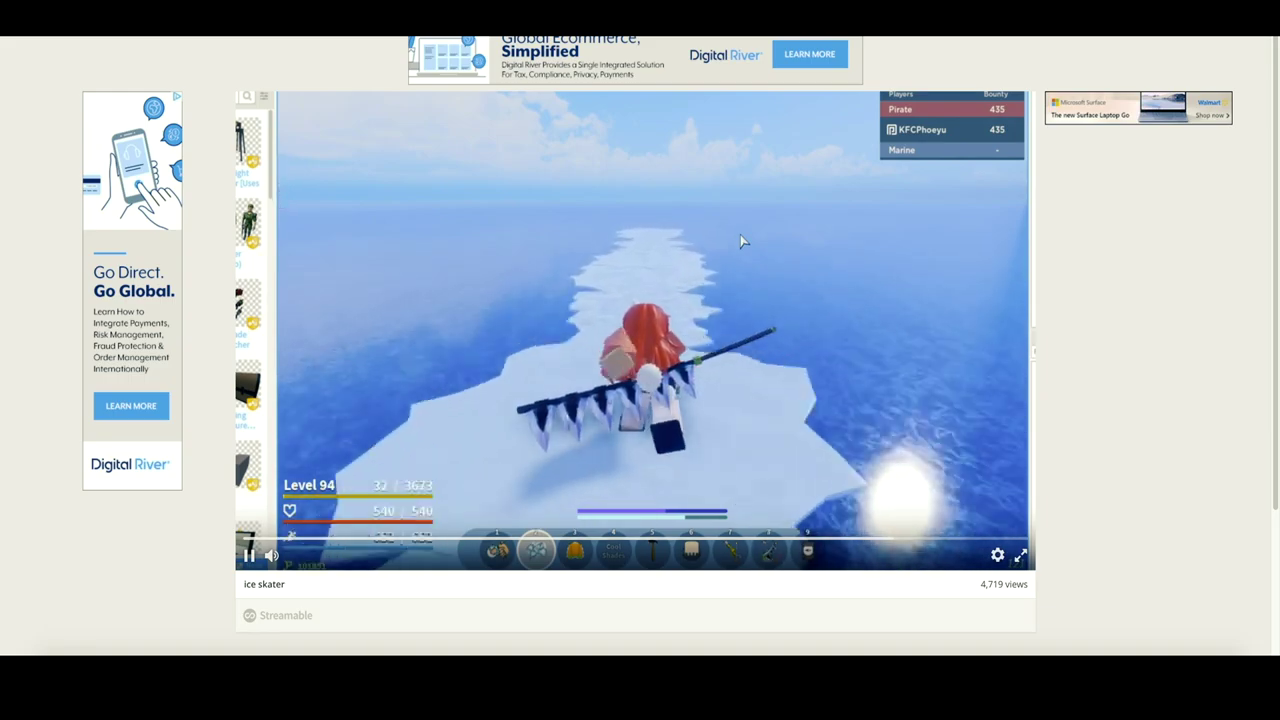
# Load the copied ice rider link in Chrome, watch the clip, and return to Discord.
pyautogui.click(629, 665)
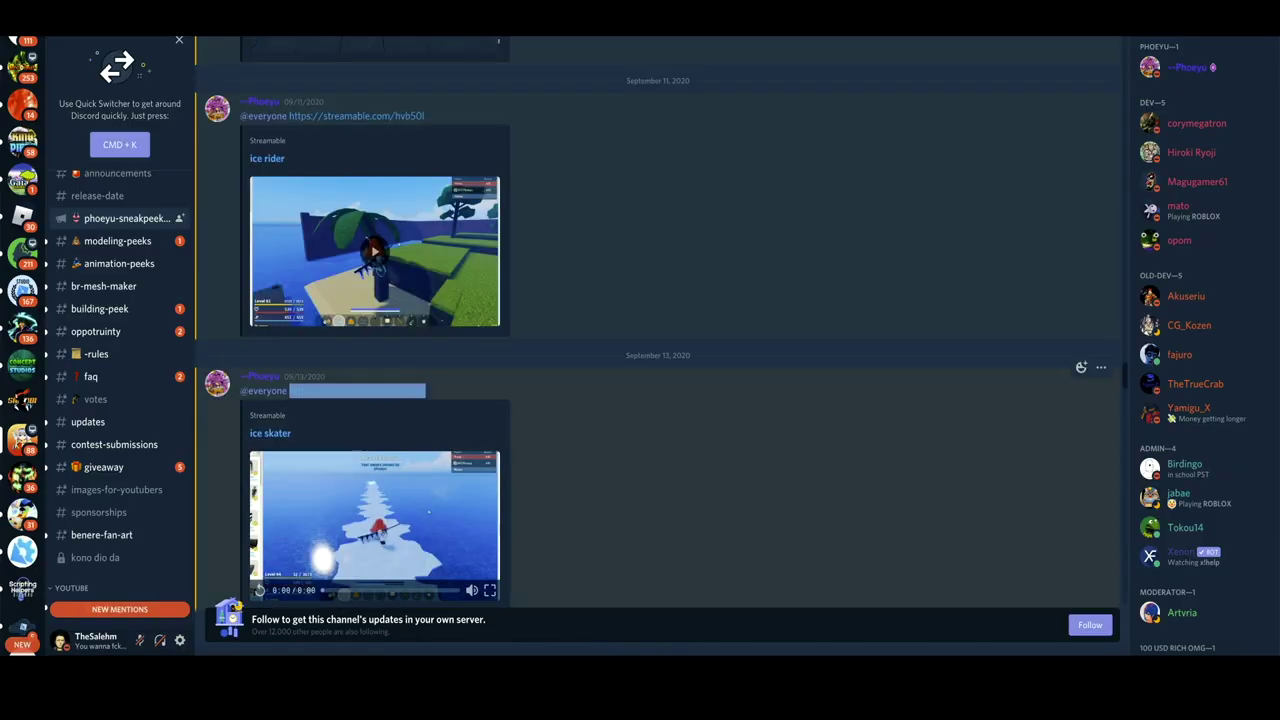
pyautogui.scroll(3, 658, 350)
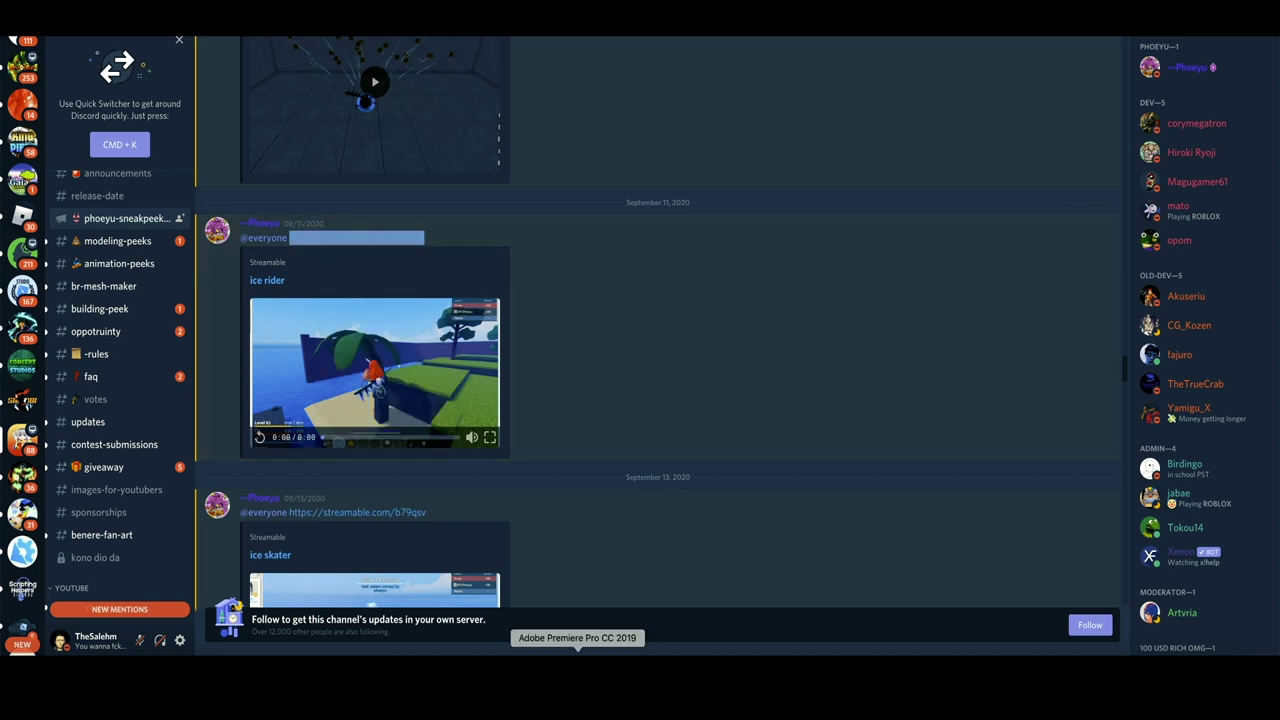
pyautogui.click(527, 665)
pyautogui.rightClick(386, 36)
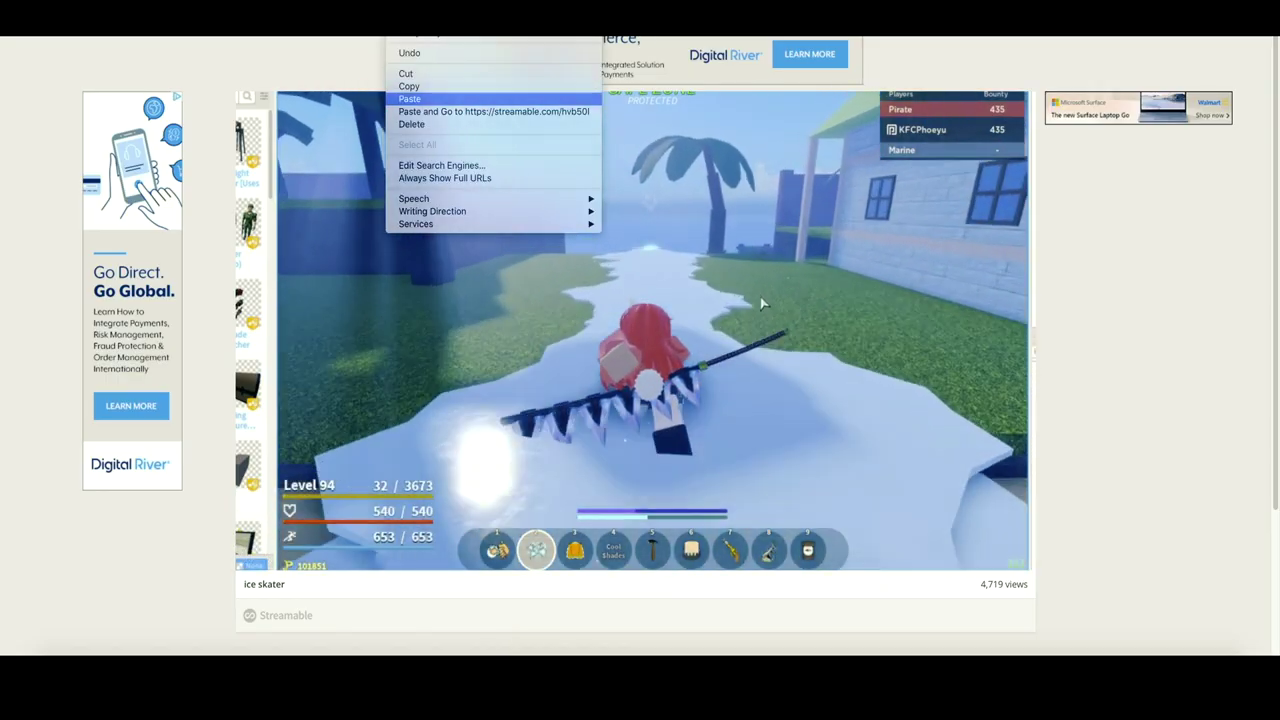
pyautogui.click(414, 86)
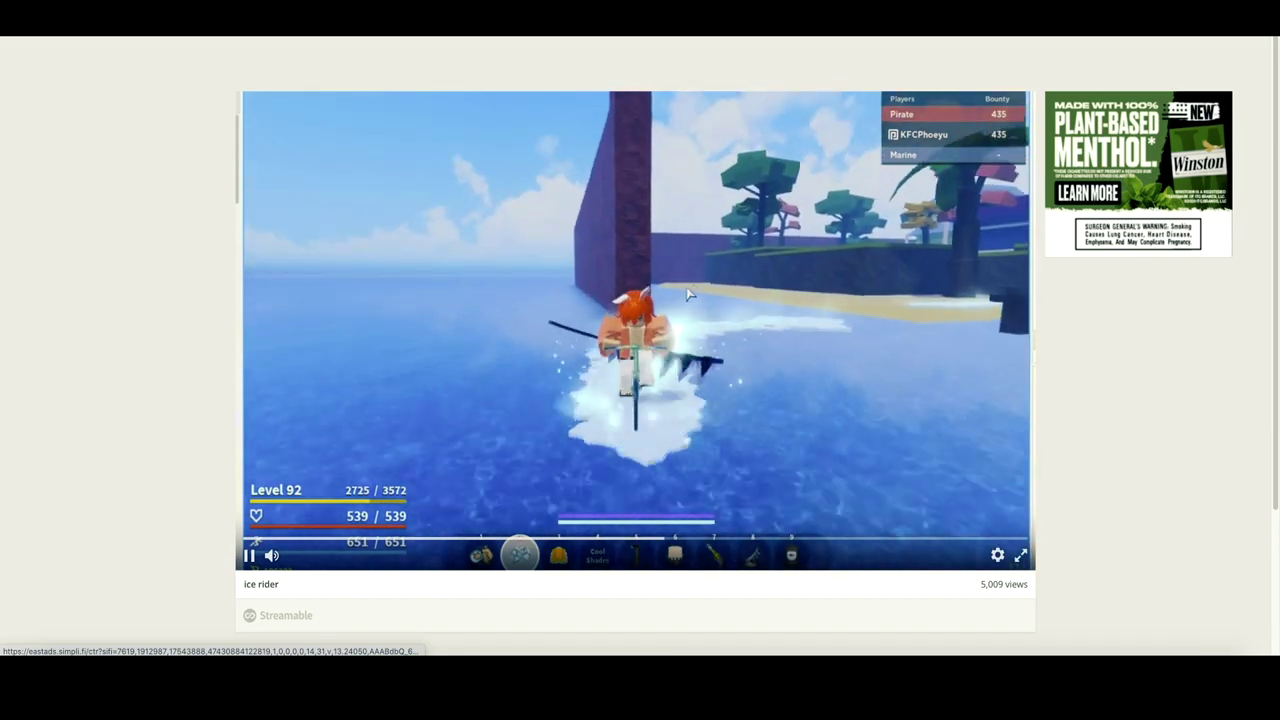
pyautogui.click(628, 668)
pyautogui.scroll(3, 660, 590)
pyautogui.scroll(2, 660, 590)
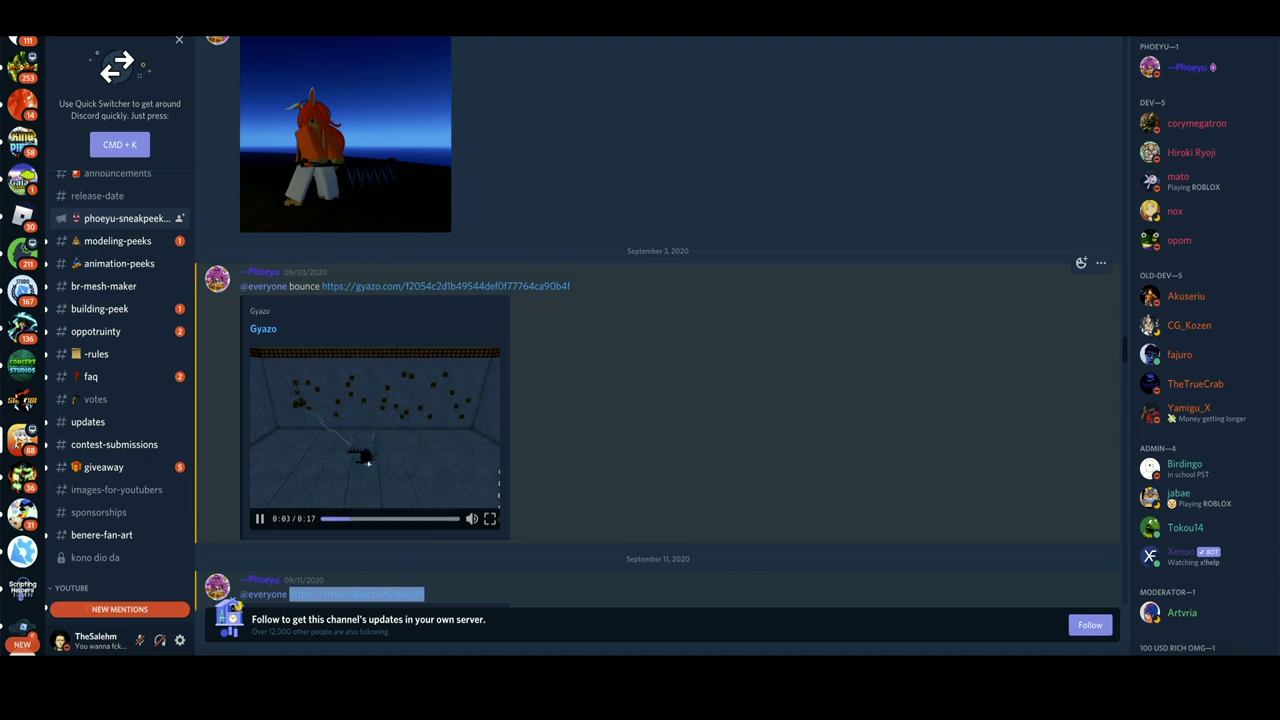
pyautogui.scroll(2, 368, 462)
pyautogui.scroll(2, 368, 462)
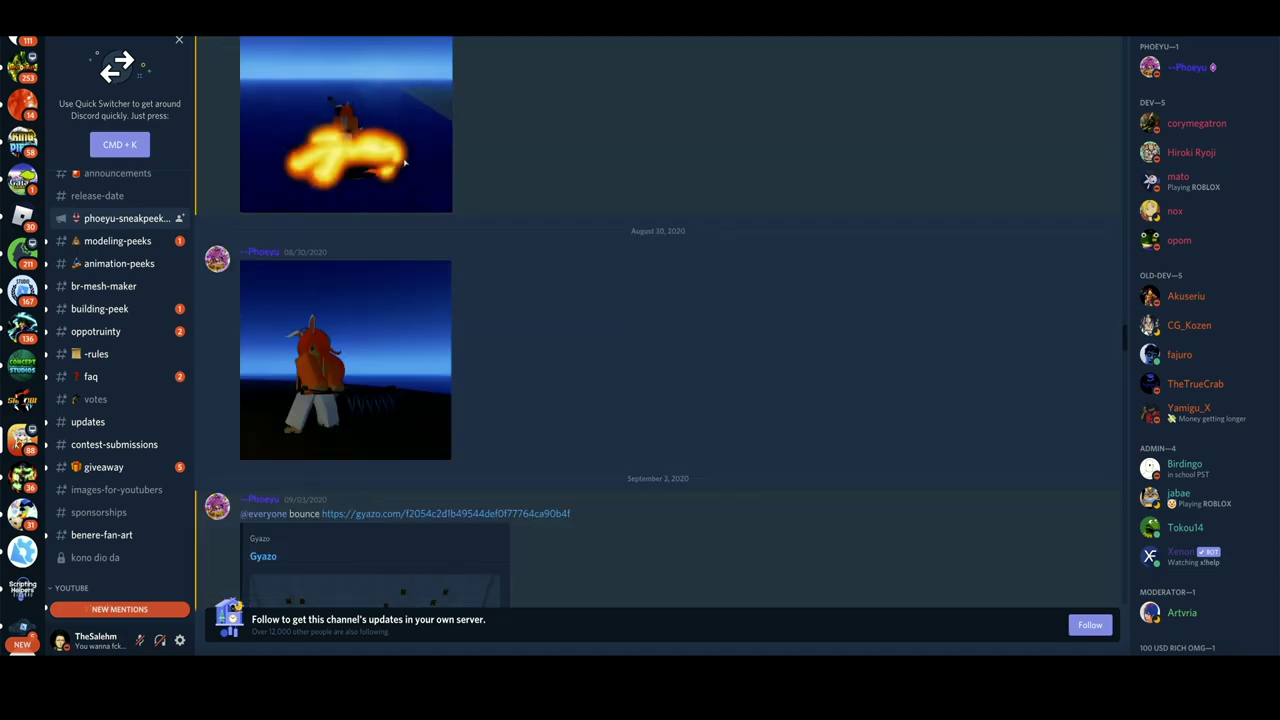
pyautogui.scroll(1, 398, 222)
# Enlarge and close the 08/30 character image, then the fire clip.
pyautogui.click(350, 466)
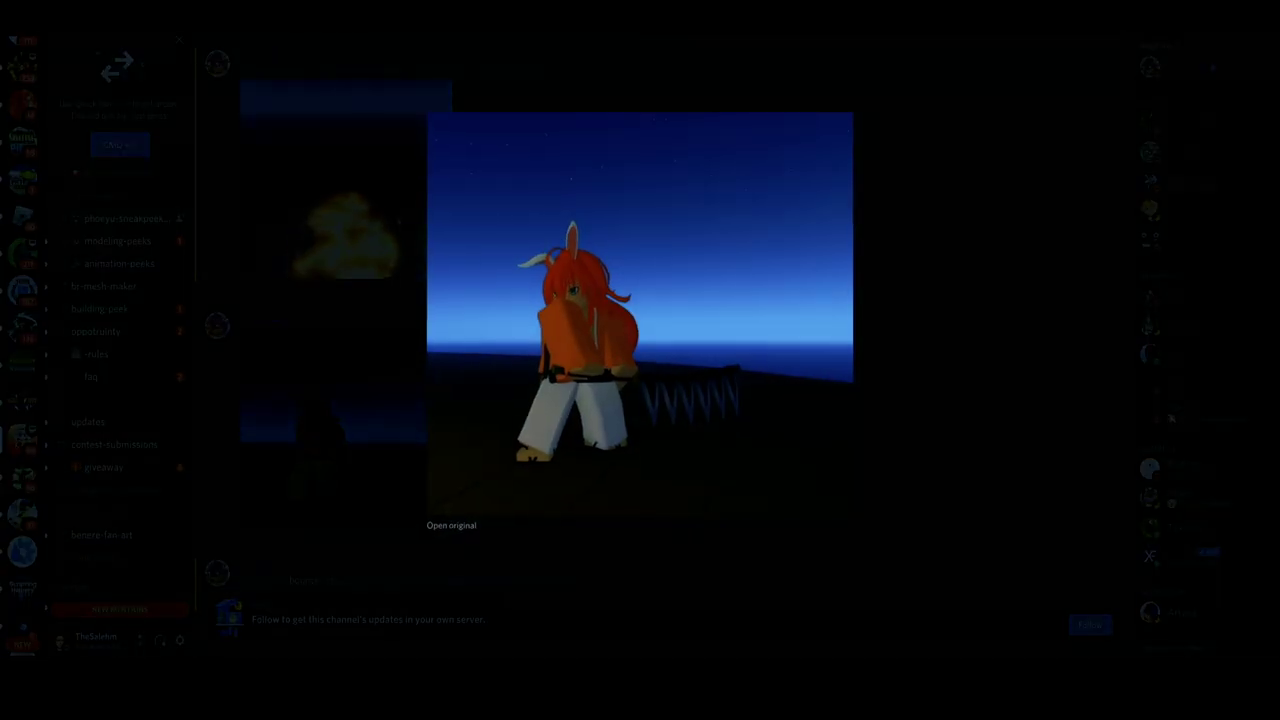
pyautogui.press('Escape')
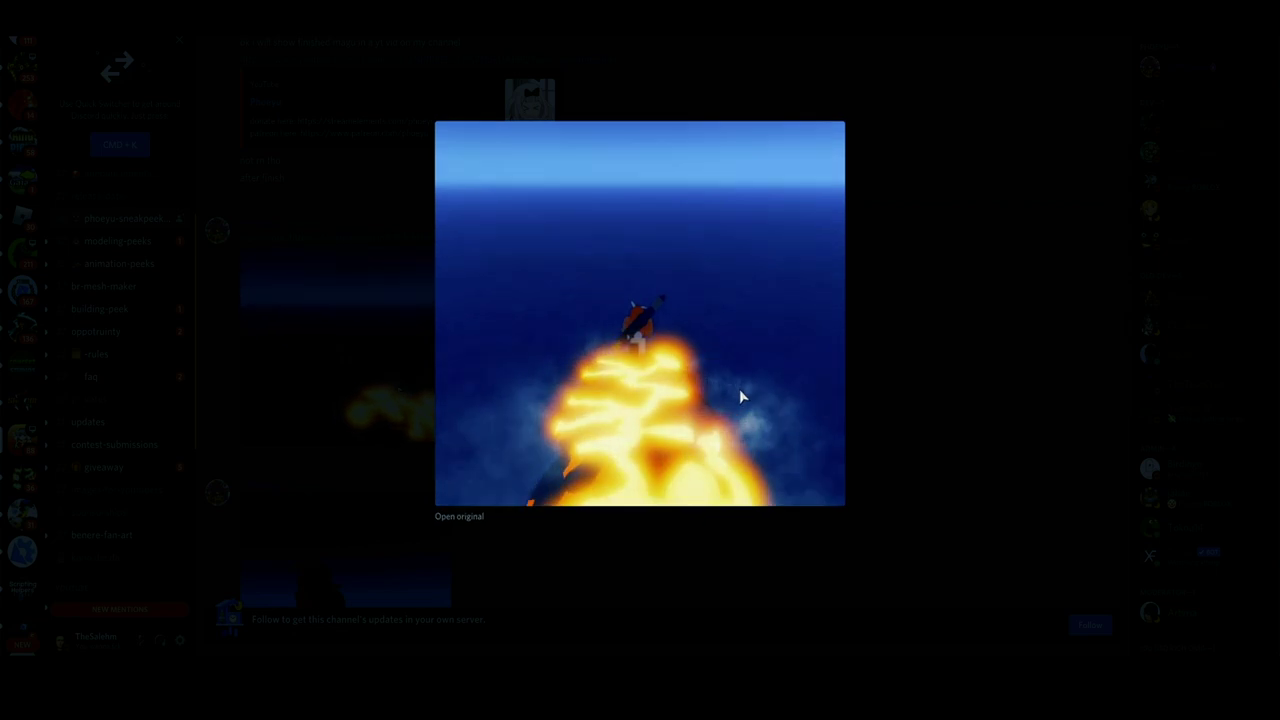
pyautogui.press('Escape')
pyautogui.scroll(3, 641, 322)
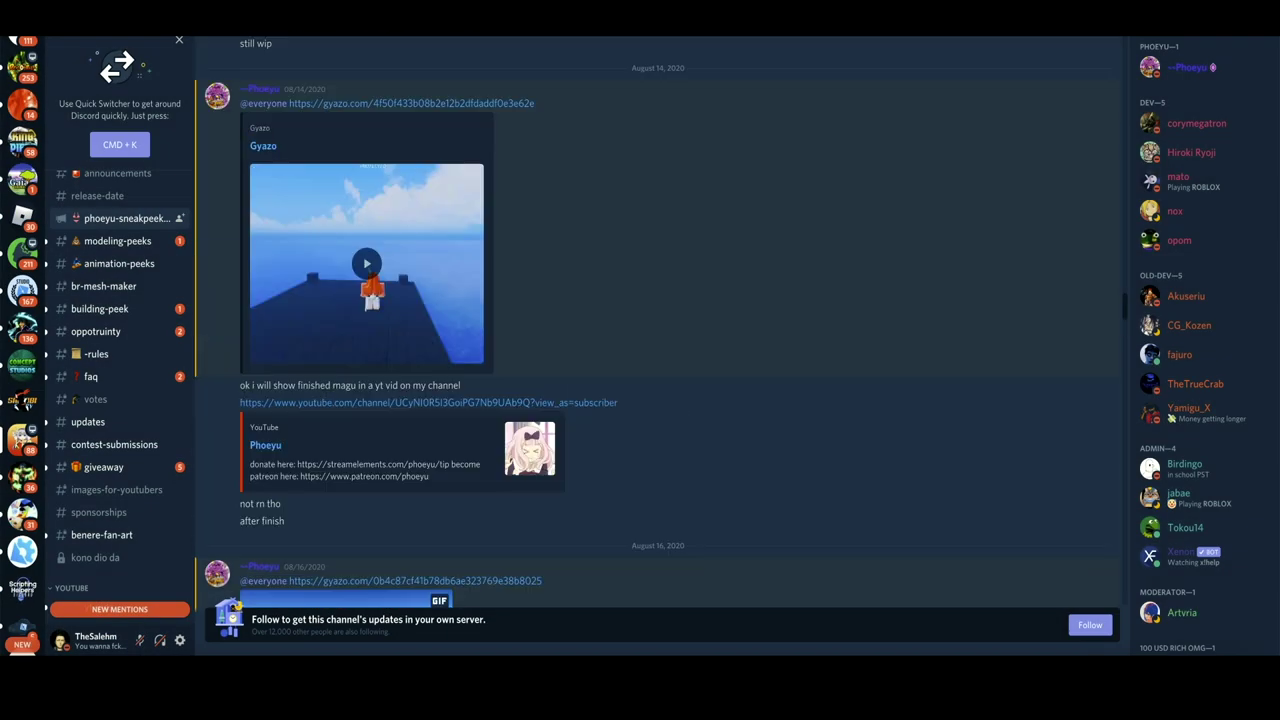
pyautogui.scroll(1, 641, 322)
pyautogui.scroll(1, 641, 322)
pyautogui.scroll(1, 641, 322)
pyautogui.scroll(2, 641, 322)
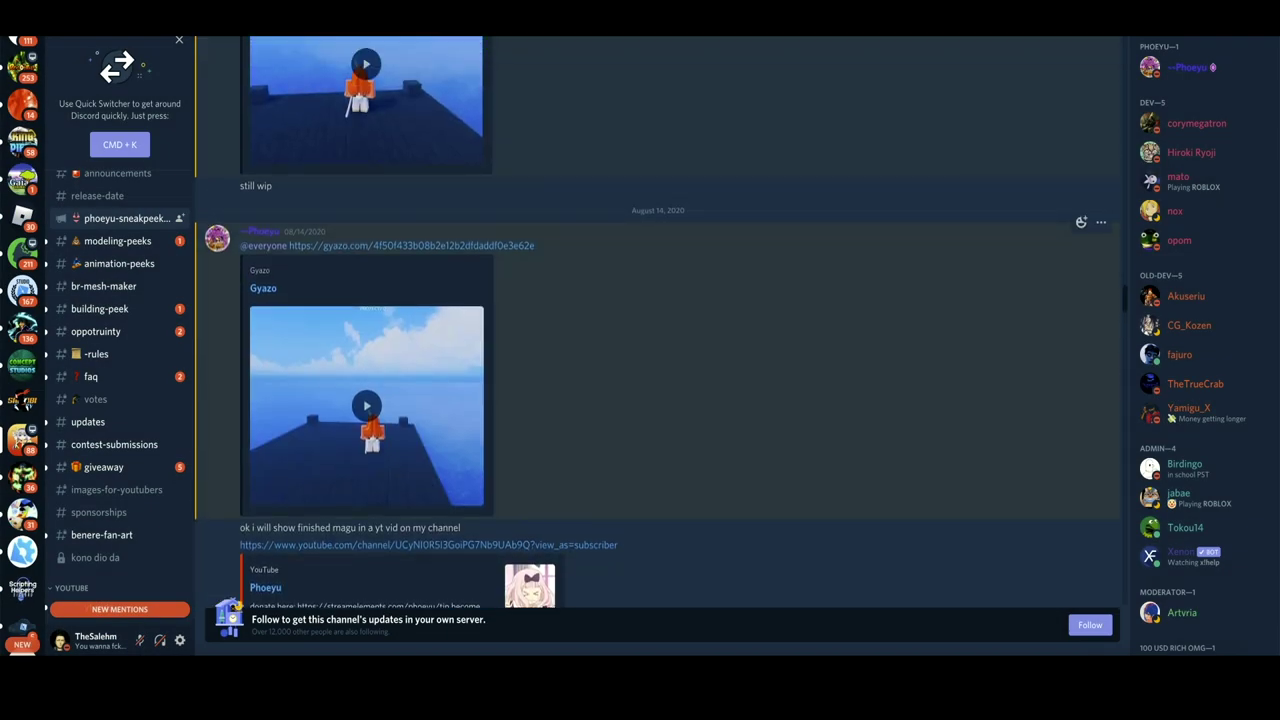
pyautogui.scroll(-1, 366, 480)
# Play the 08/14 Gyazo clip and the 08/12 magu preview clip while scrolling up.
pyautogui.click(366, 511)
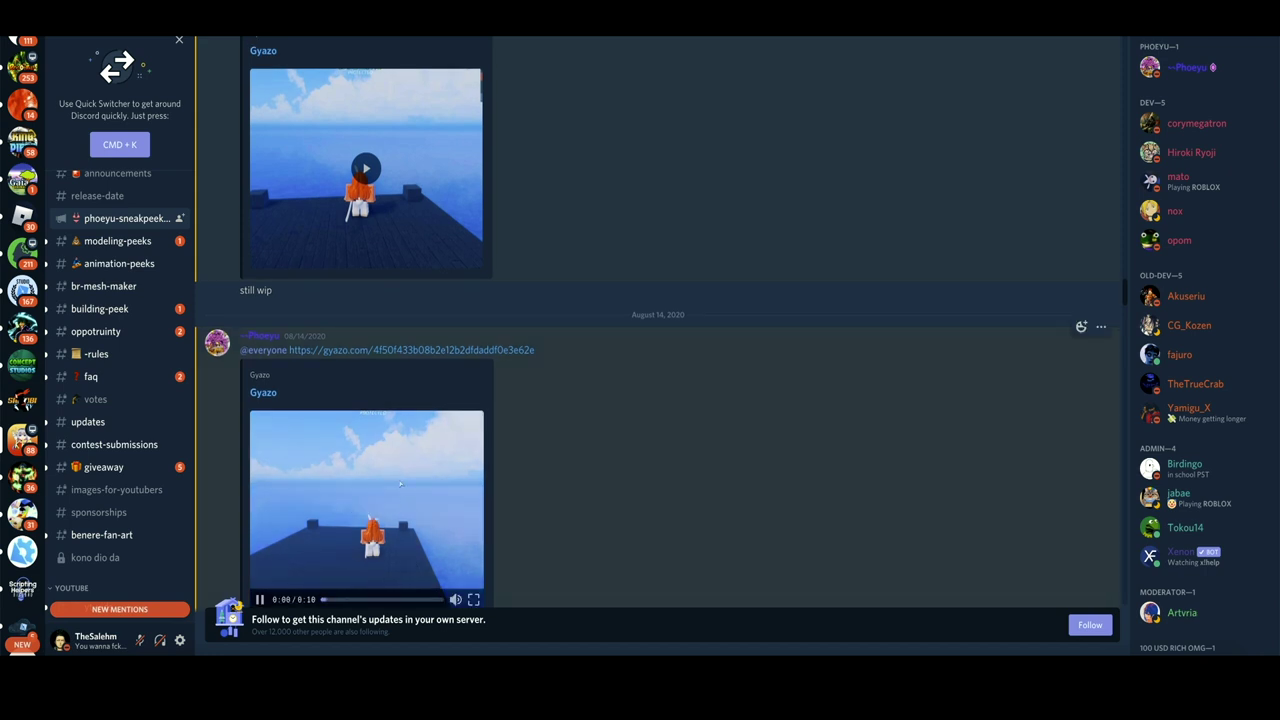
pyautogui.scroll(-1, 366, 480)
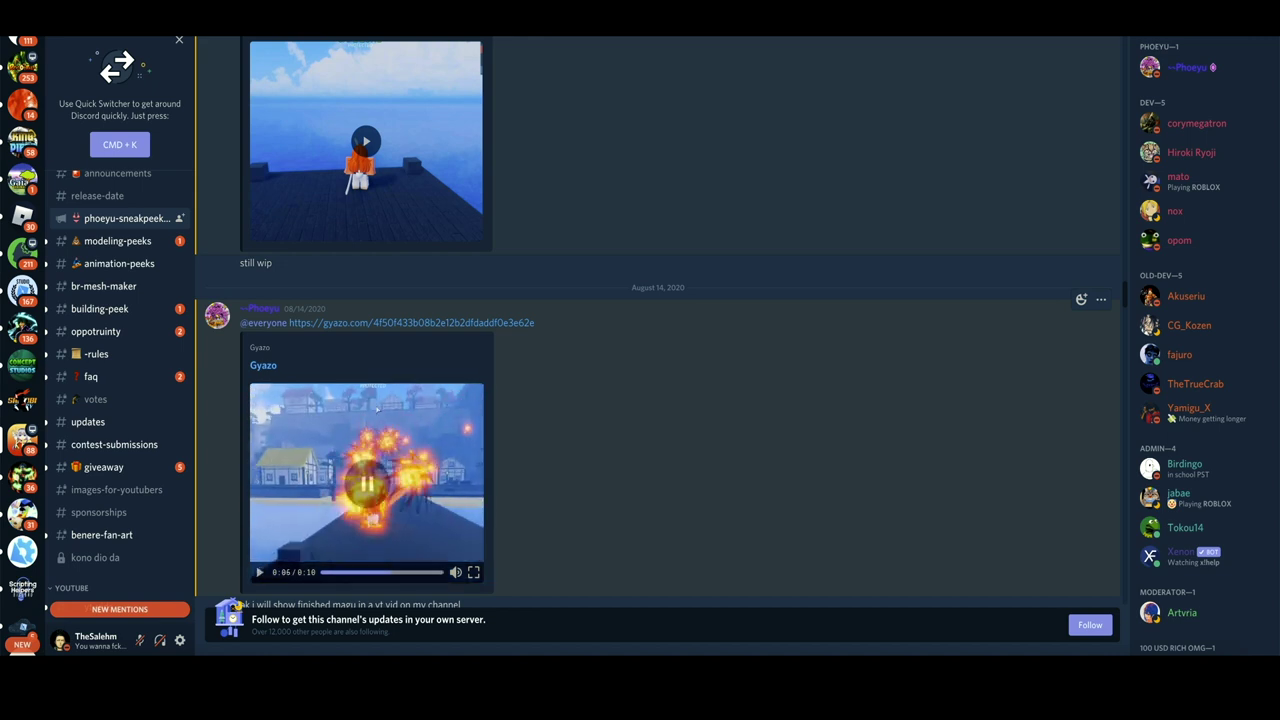
pyautogui.scroll(3, 377, 407)
pyautogui.click(353, 335)
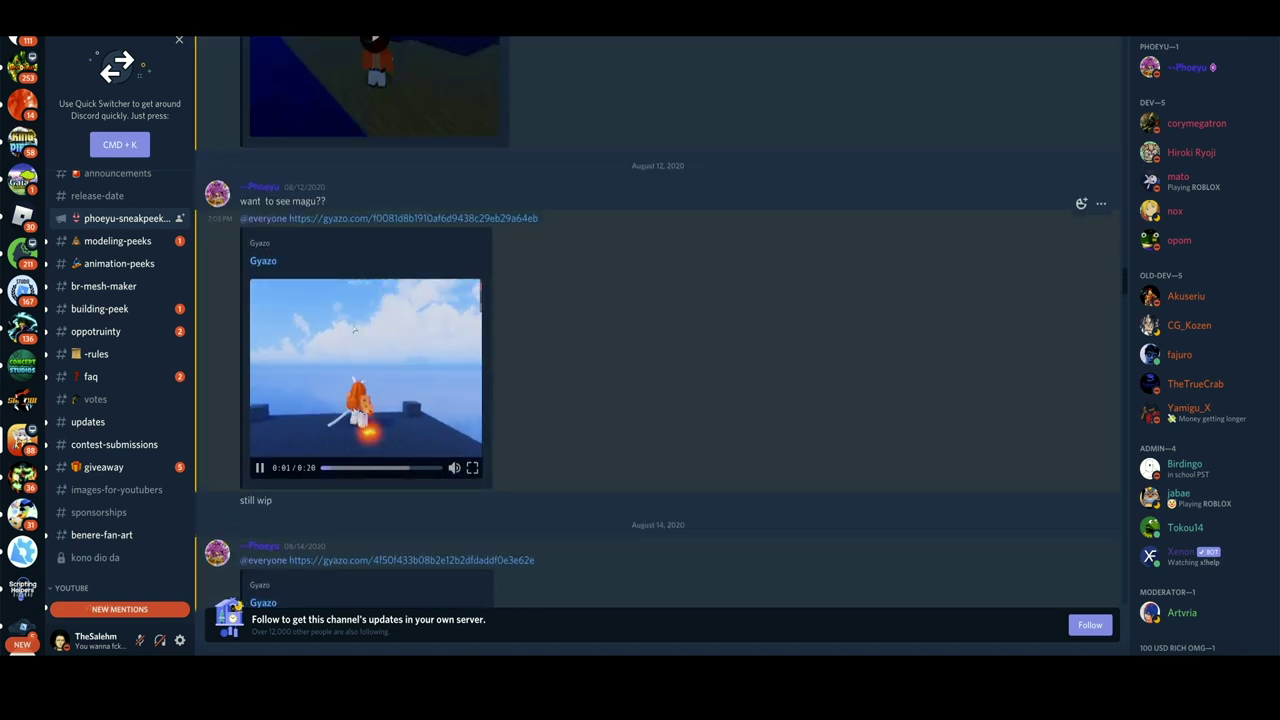
pyautogui.scroll(-1, 658, 340)
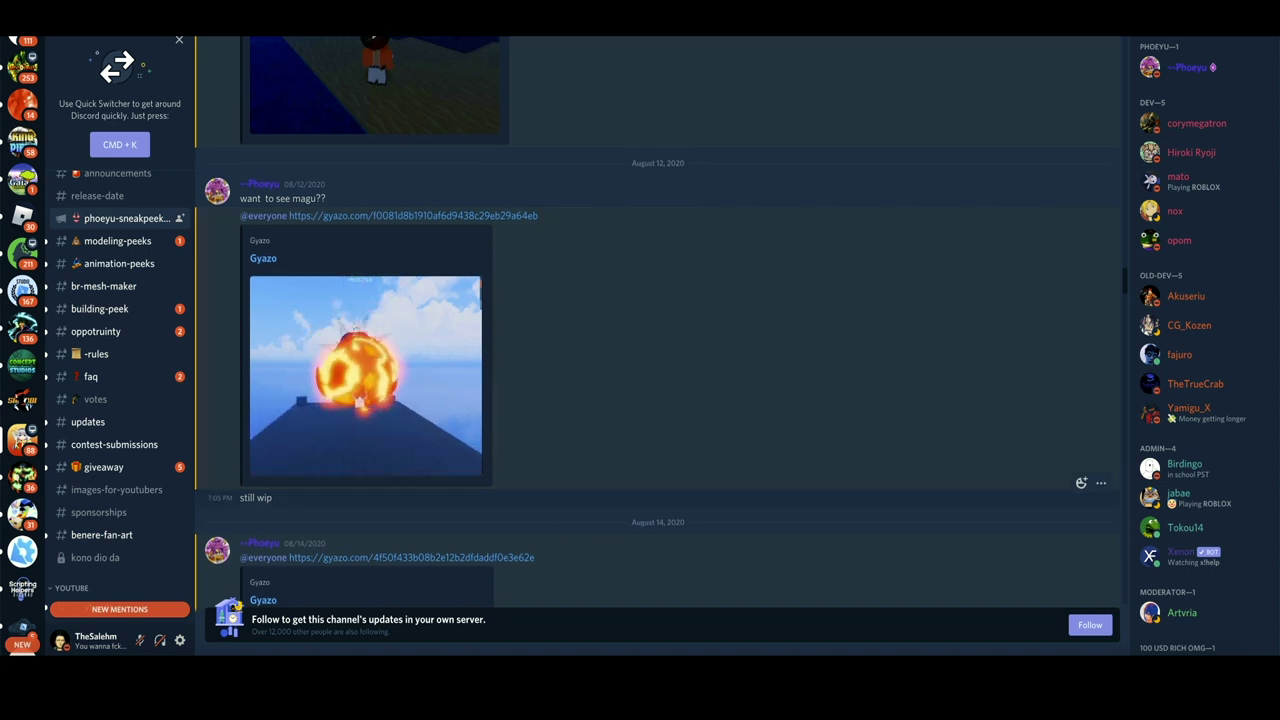
pyautogui.scroll(1, 354, 323)
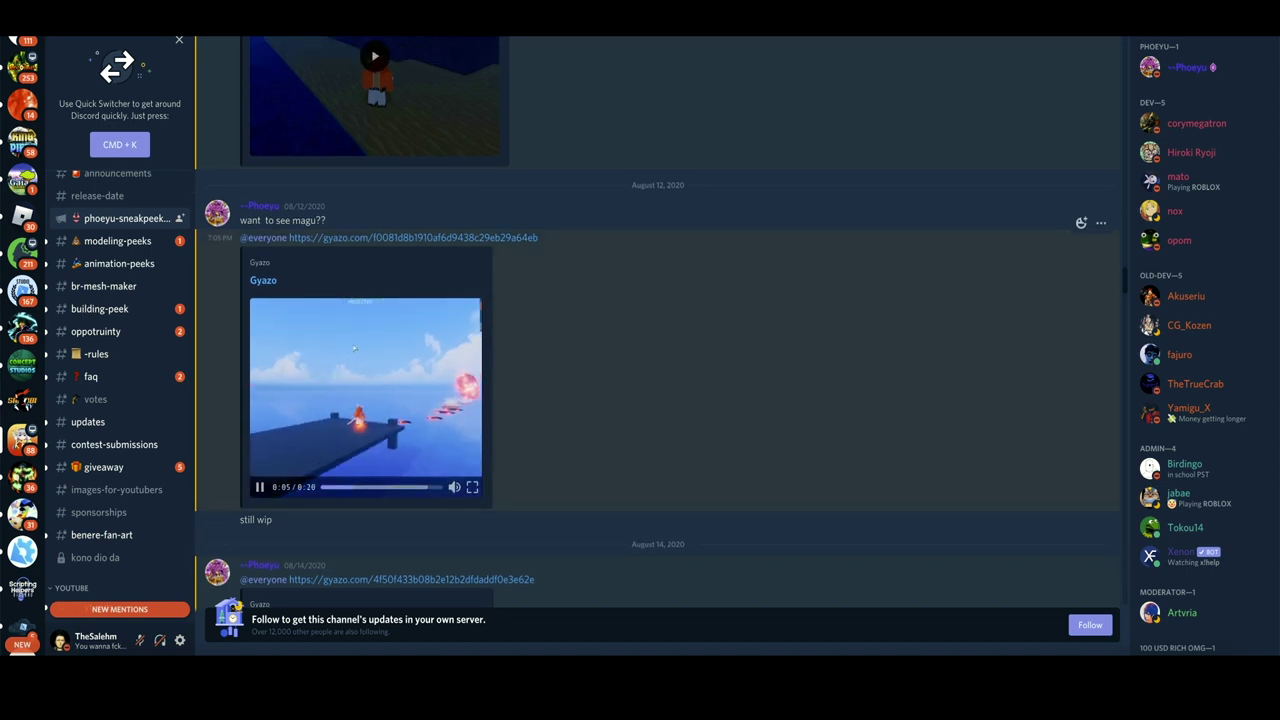
pyautogui.scroll(1, 345, 375)
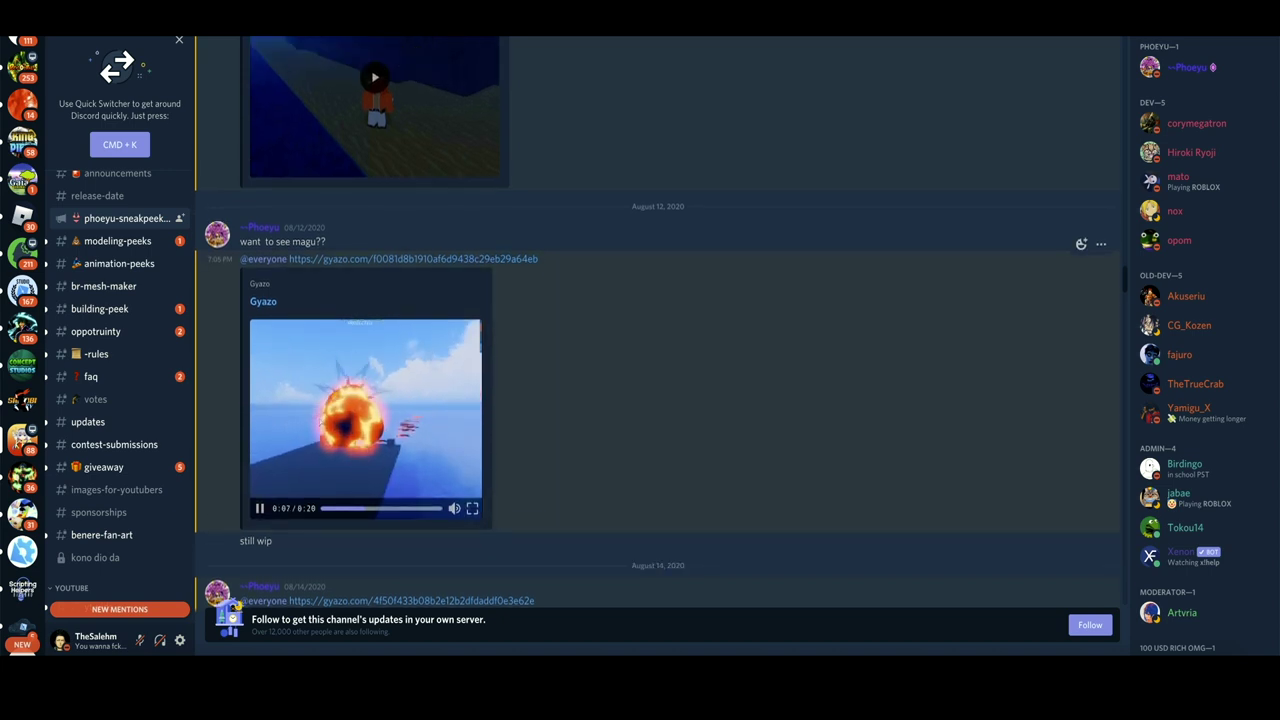
pyautogui.scroll(4, 326, 403)
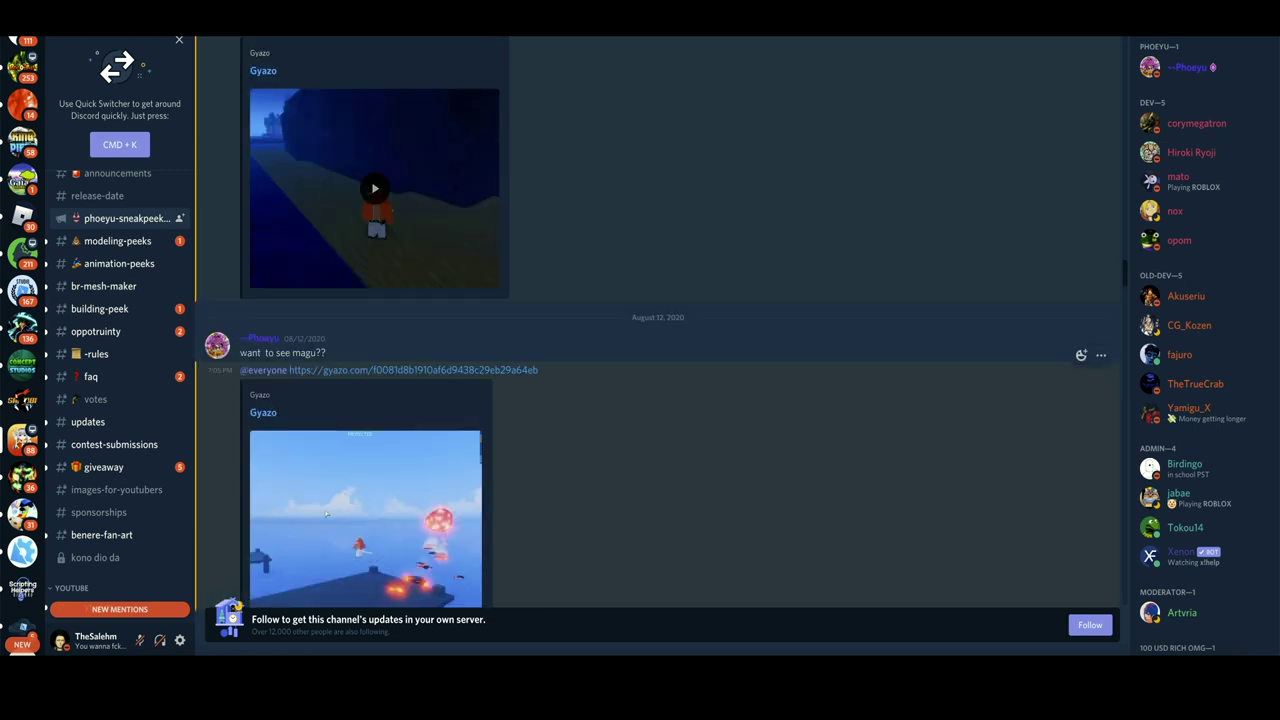
pyautogui.scroll(10, 326, 403)
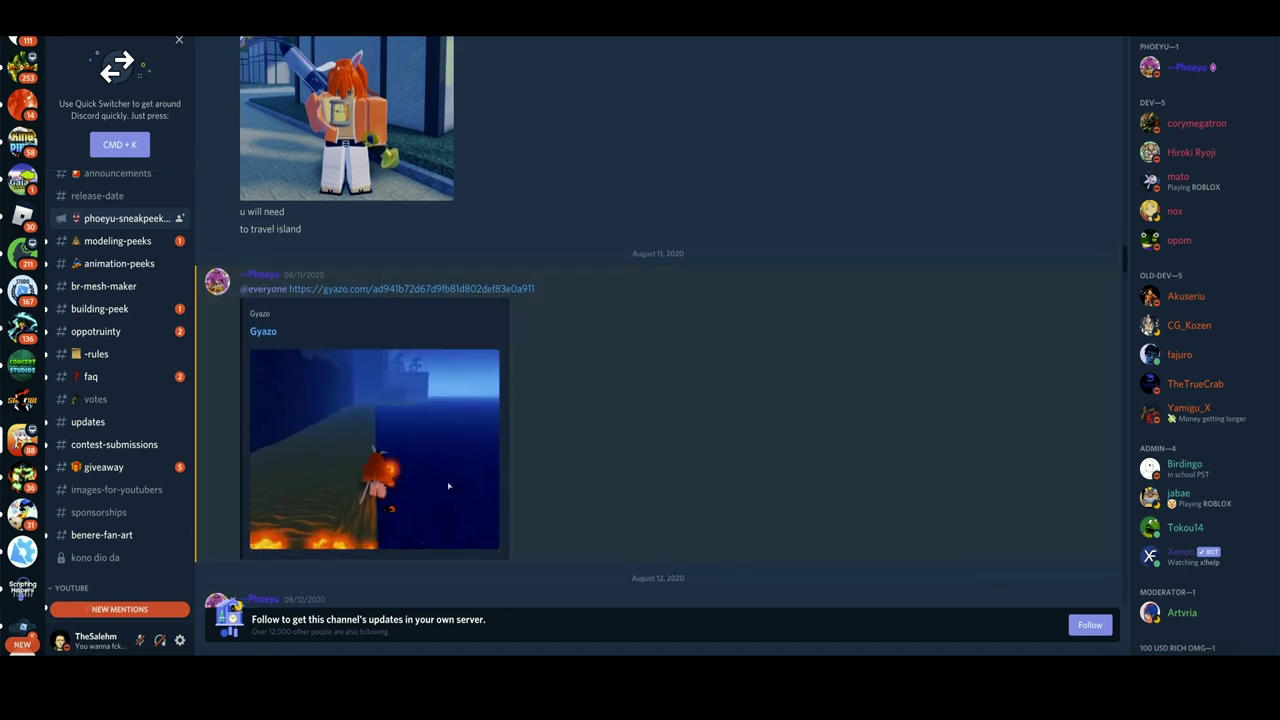
pyautogui.scroll(5, 449, 486)
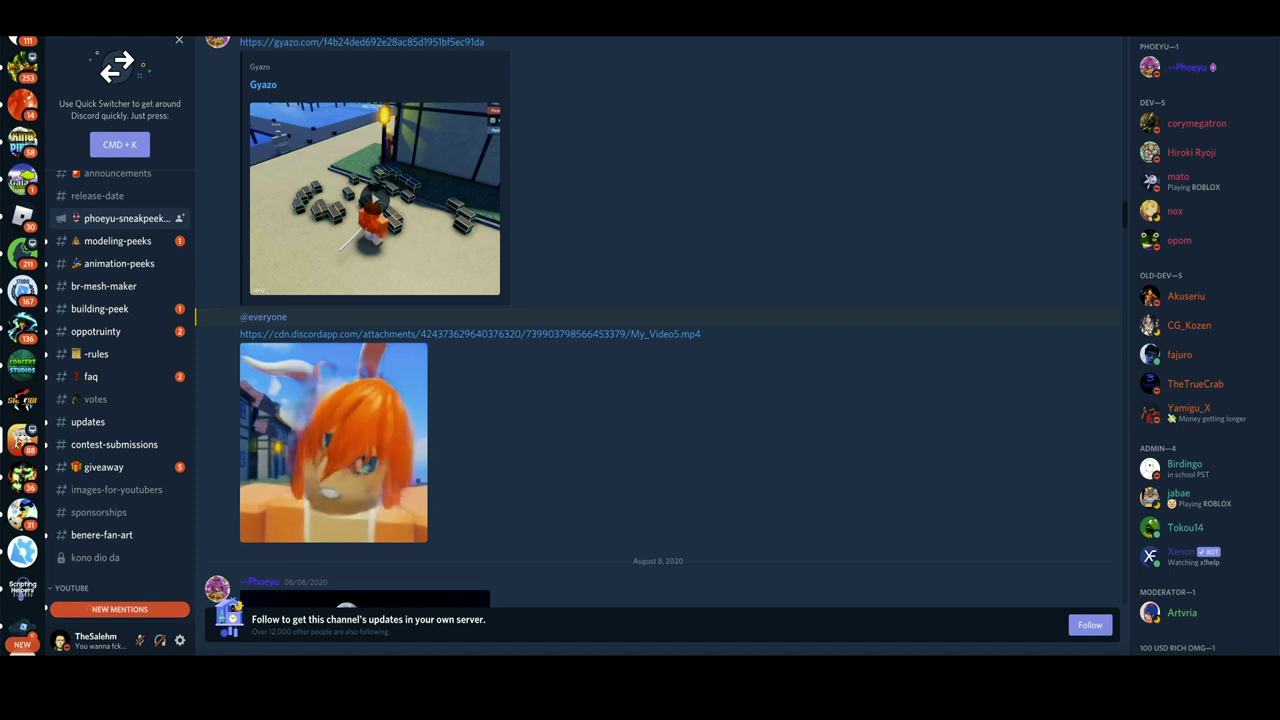
pyautogui.scroll(2, 660, 400)
pyautogui.scroll(3, 660, 400)
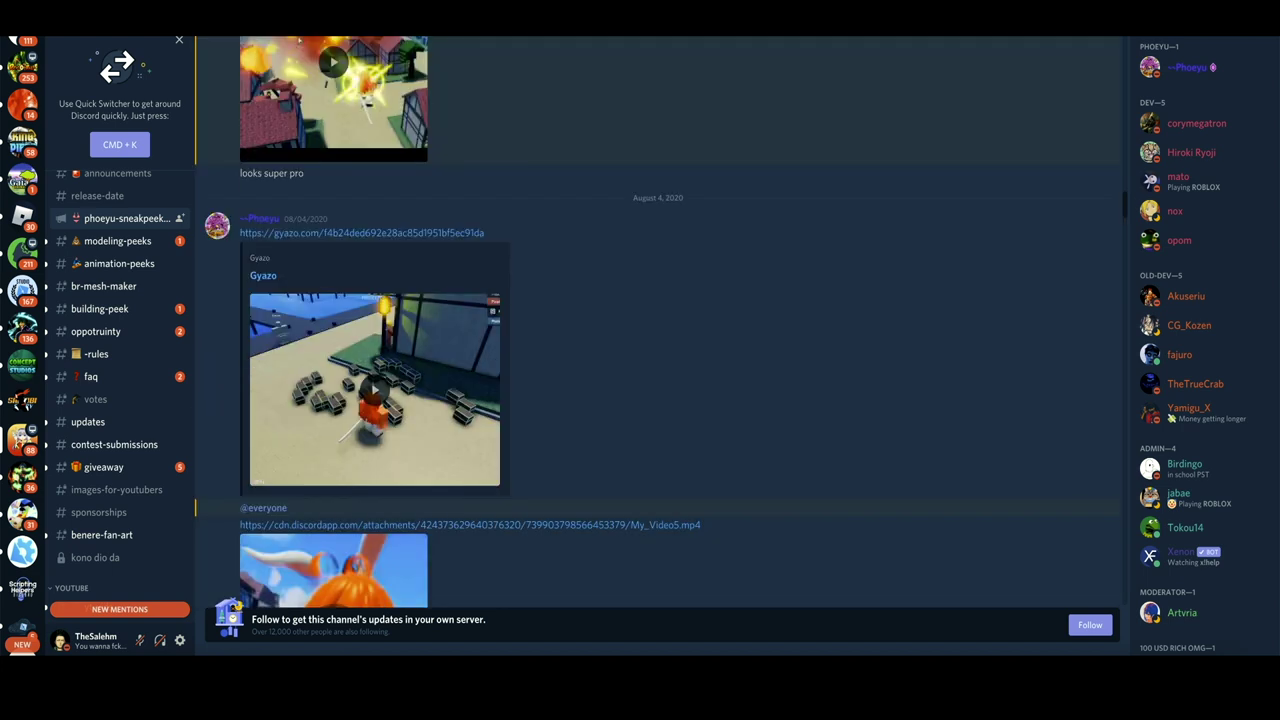
pyautogui.scroll(-2, 660, 330)
pyautogui.scroll(-1, 660, 330)
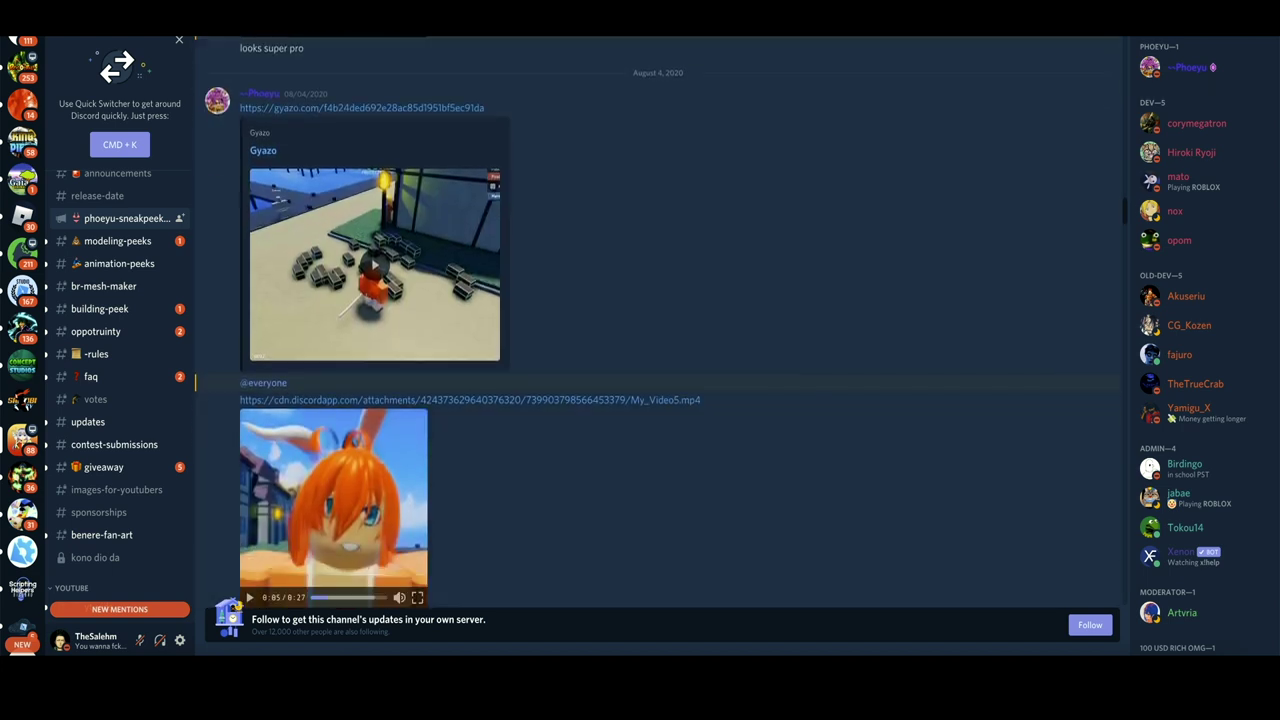
pyautogui.scroll(2, 660, 330)
pyautogui.scroll(1, 660, 330)
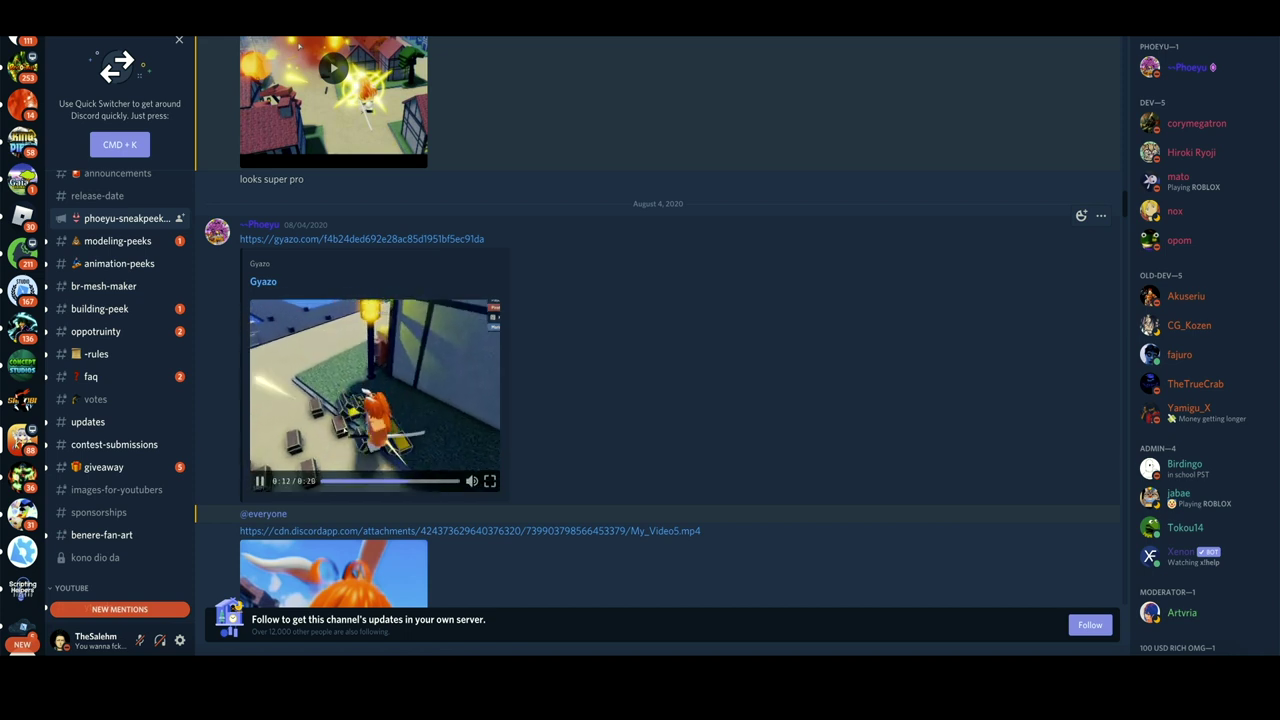
pyautogui.scroll(2, 375, 400)
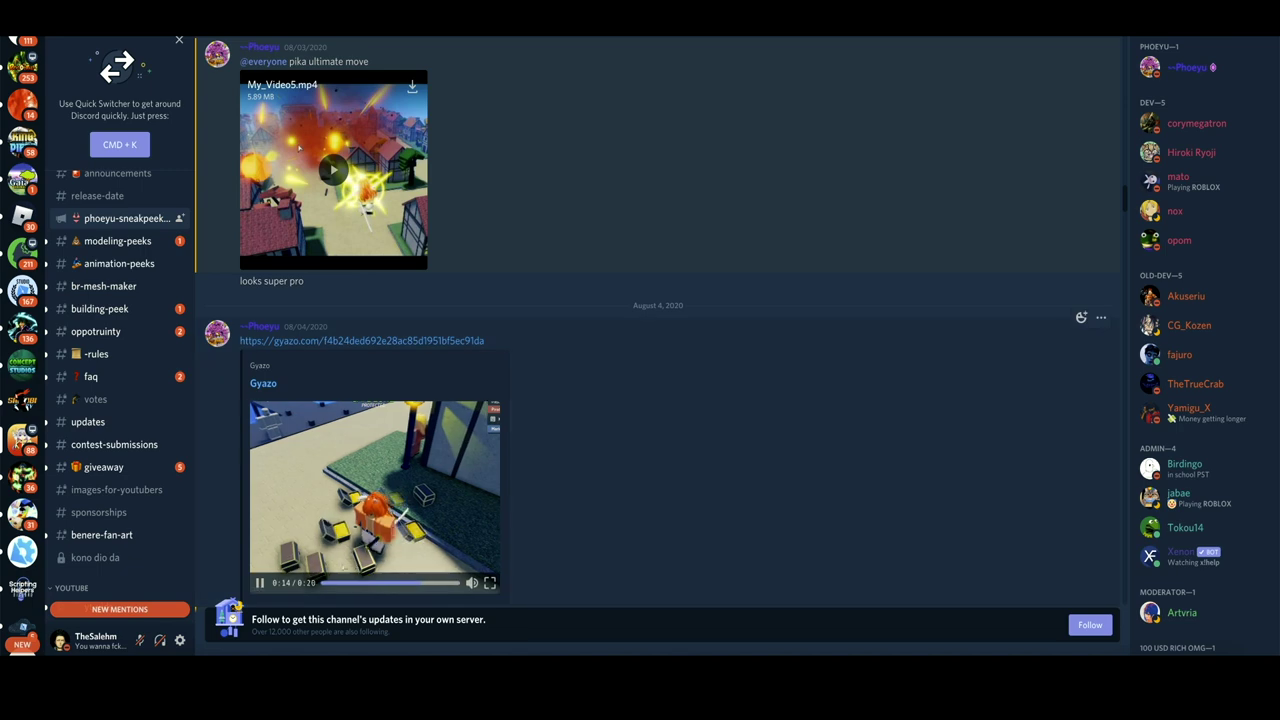
pyautogui.scroll(2, 658, 340)
pyautogui.scroll(2, 658, 340)
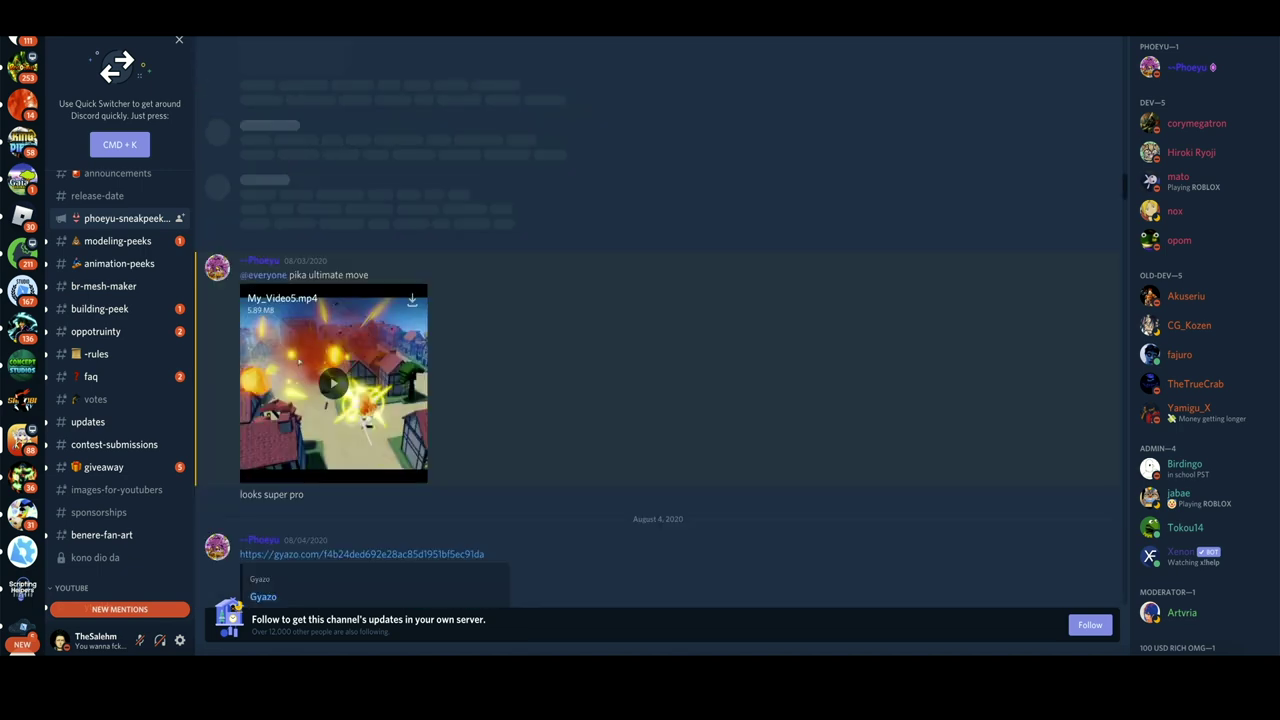
pyautogui.scroll(3, 658, 340)
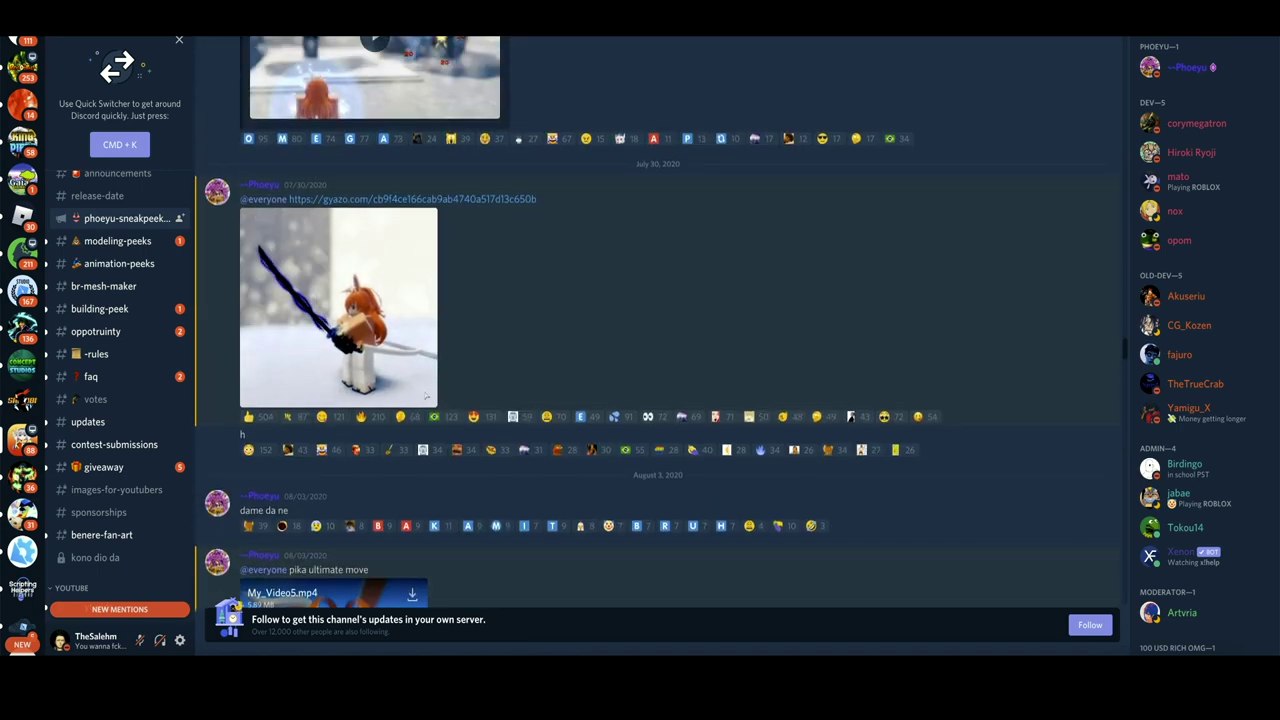
pyautogui.scroll(3, 425, 531)
pyautogui.scroll(-1, 425, 531)
# Enlarge the July 30 sword-character image, then close the lightbox.
pyautogui.click(425, 529)
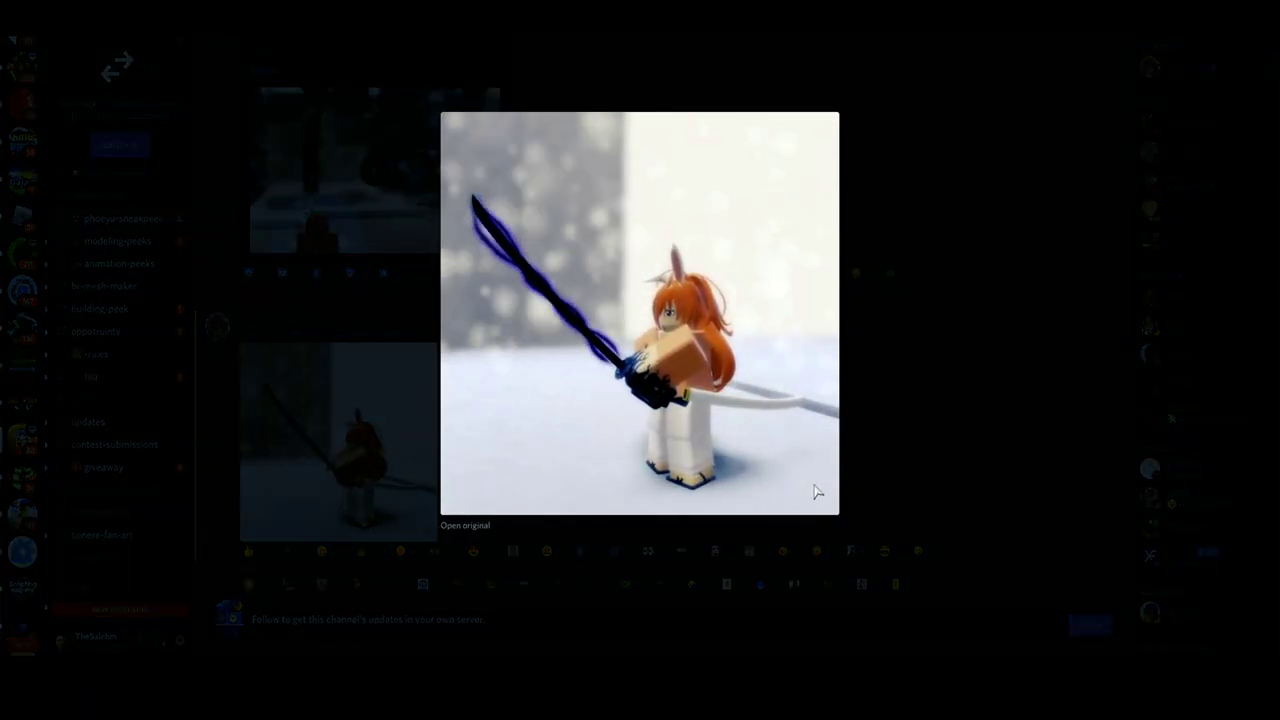
pyautogui.click(425, 529)
pyautogui.scroll(2, 425, 529)
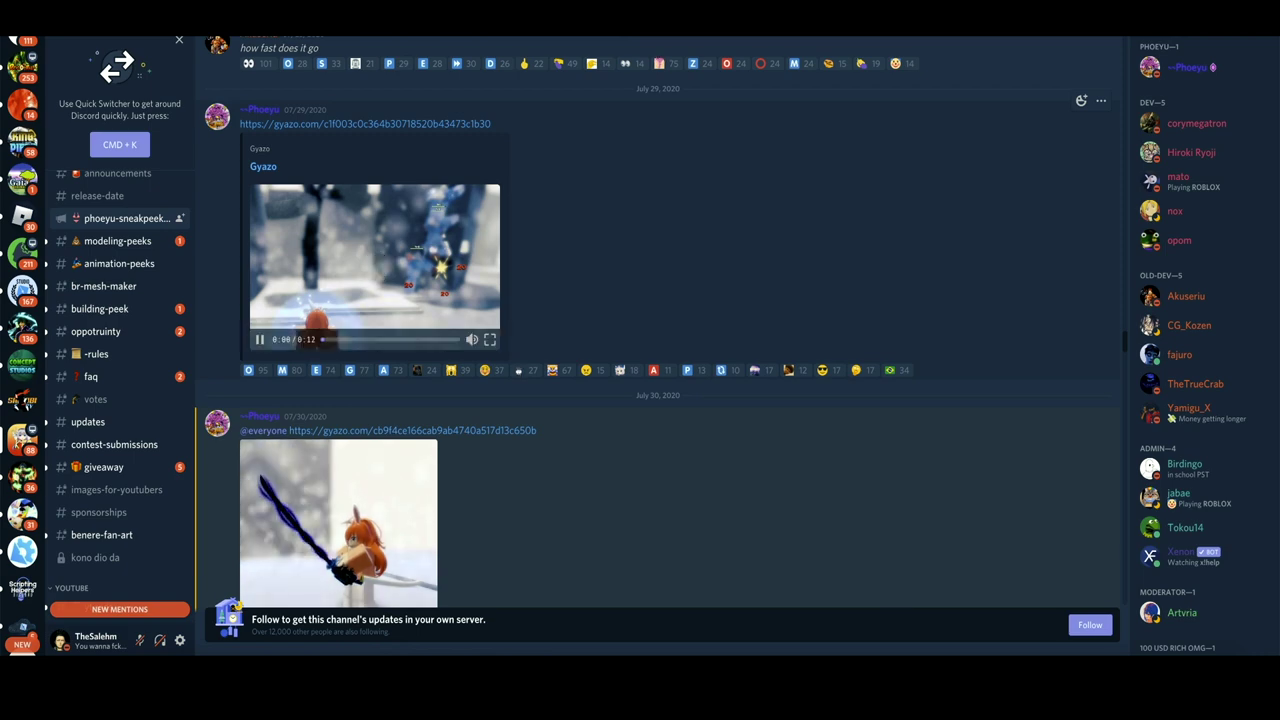
pyautogui.scroll(1, 468, 329)
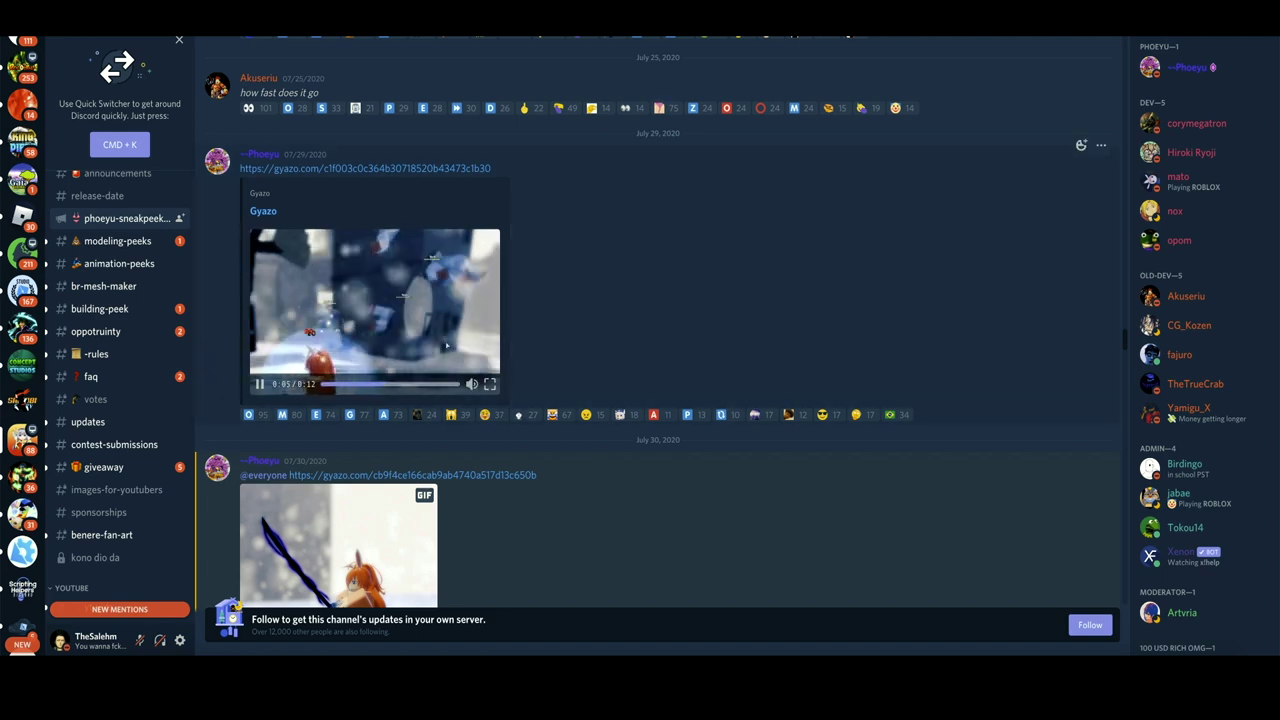
pyautogui.scroll(5, 468, 329)
pyautogui.scroll(1, 468, 329)
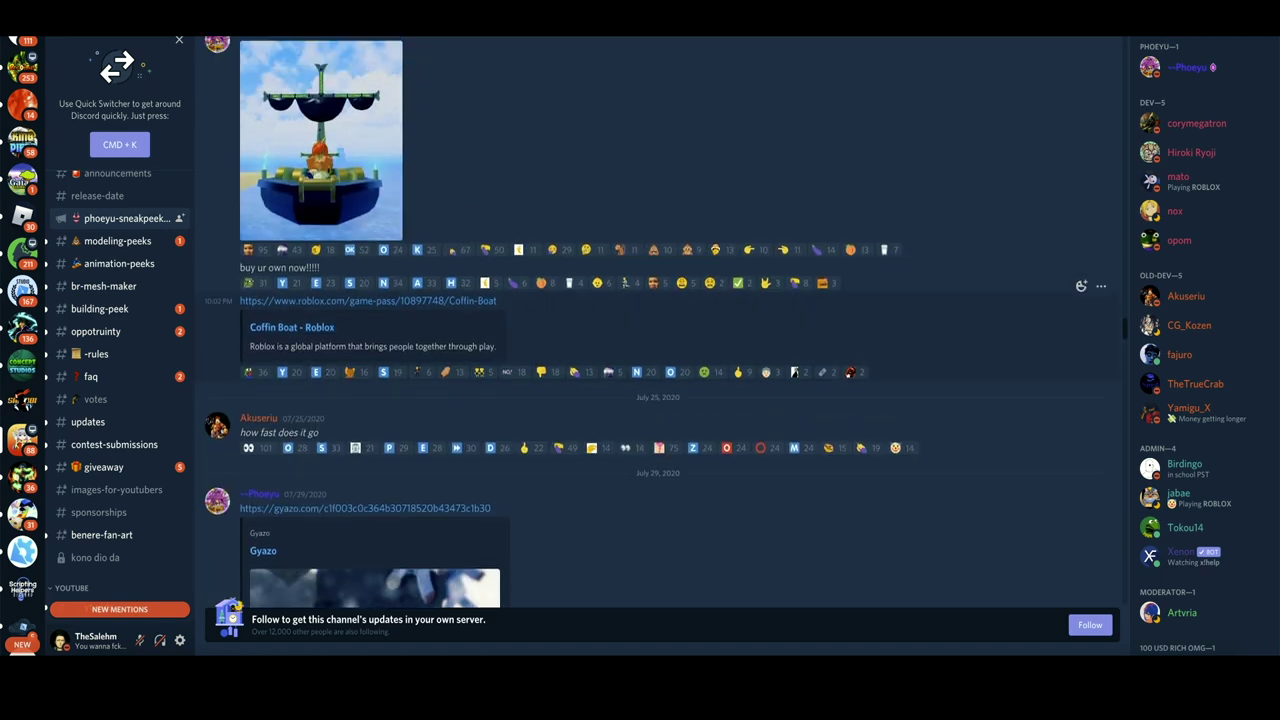
pyautogui.scroll(1, 468, 329)
pyautogui.scroll(1, 468, 329)
pyautogui.scroll(3, 658, 330)
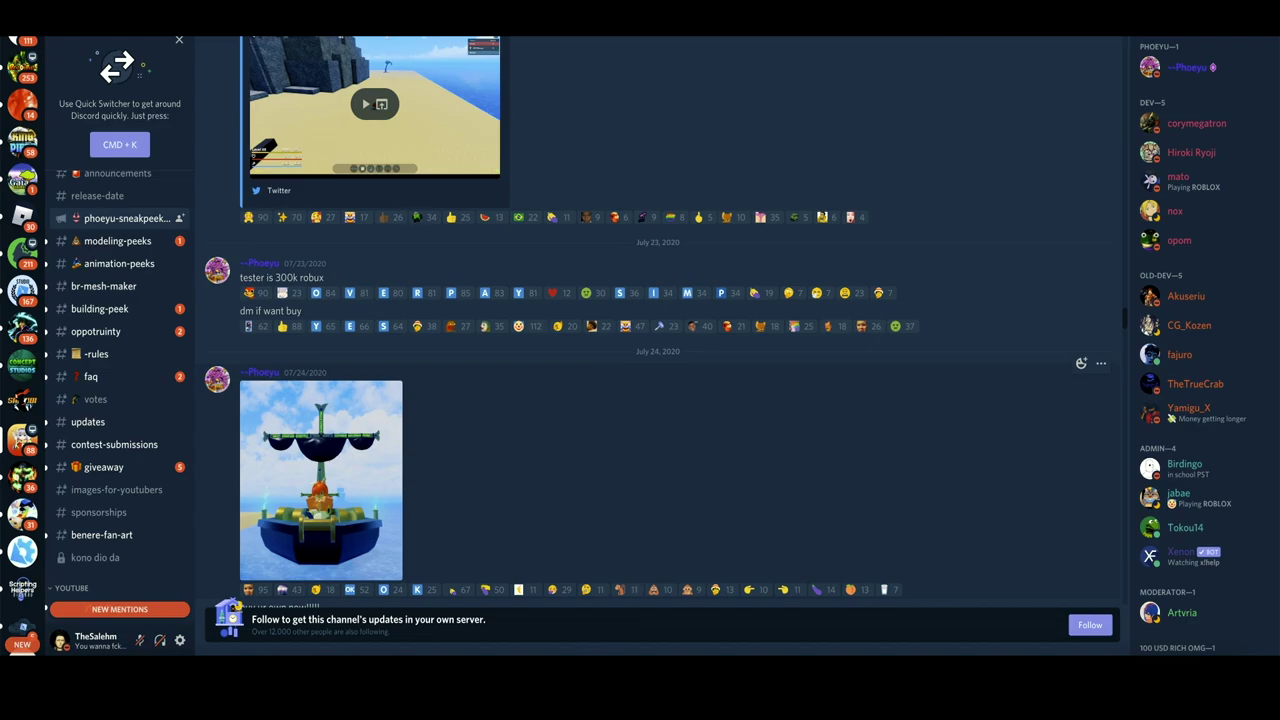
pyautogui.click(321, 482)
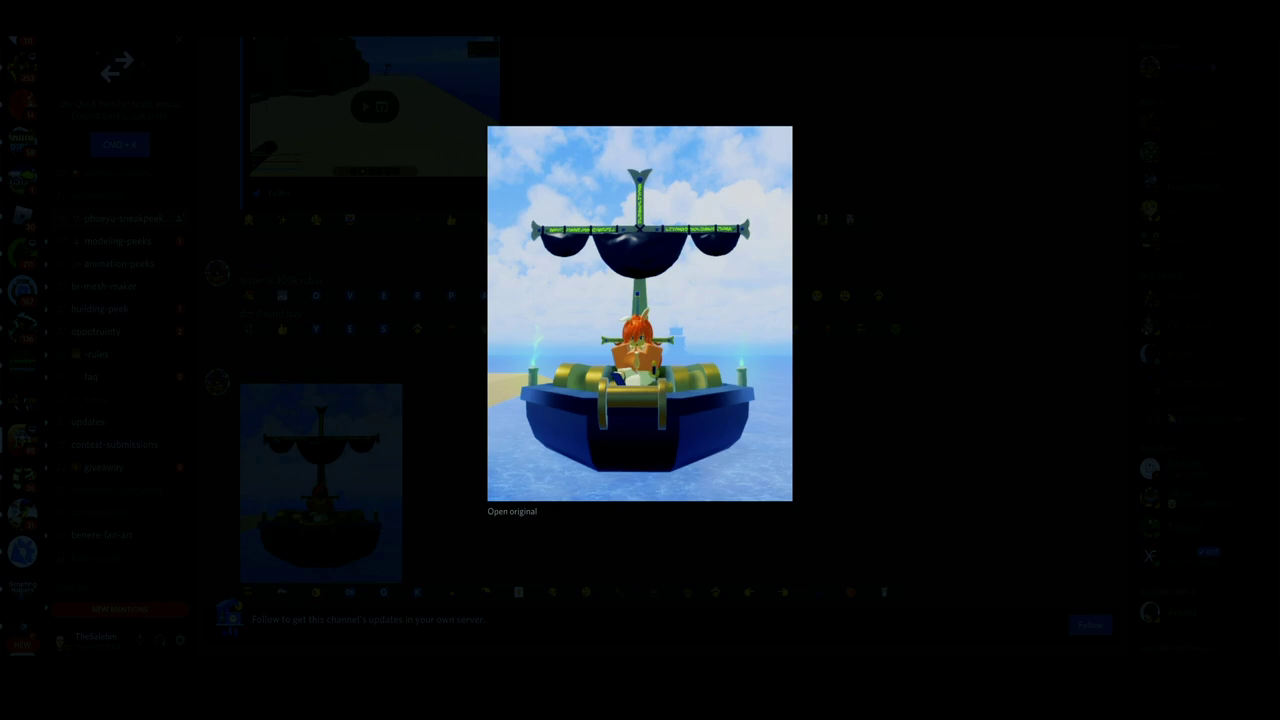
pyautogui.press('Escape')
pyautogui.scroll(3, 658, 330)
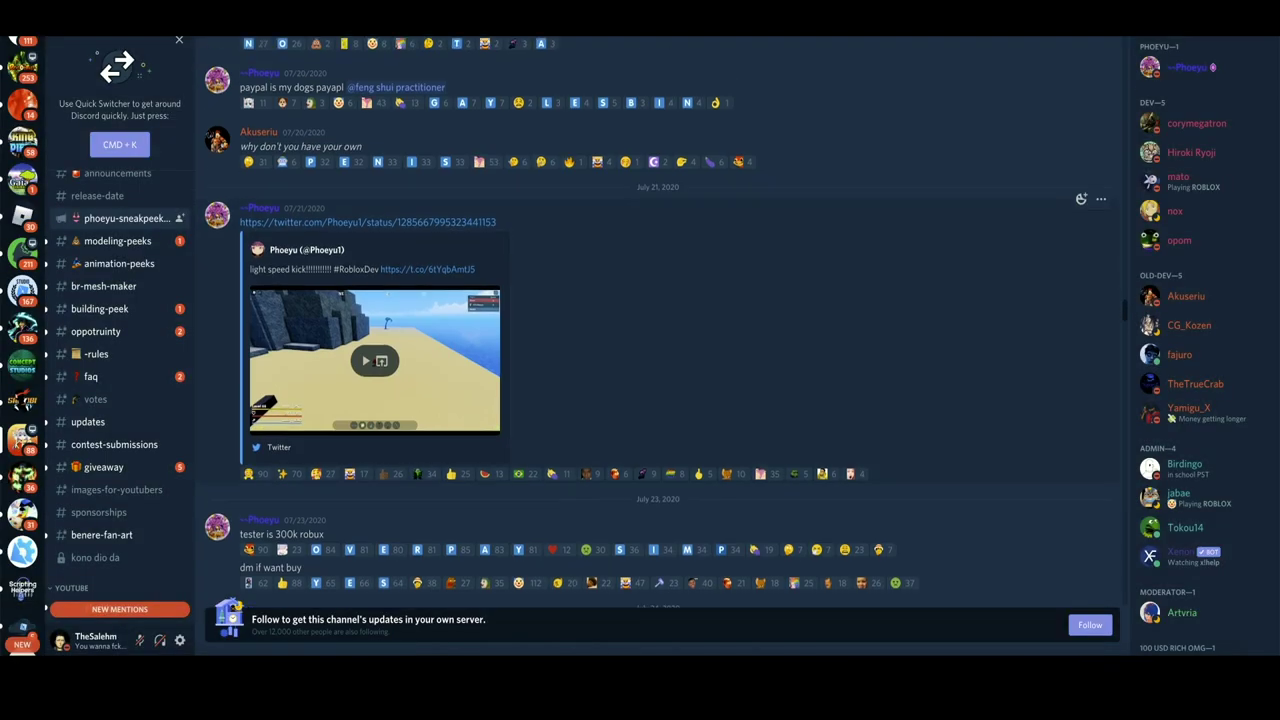
pyautogui.scroll(2, 658, 330)
pyautogui.scroll(1, 658, 330)
pyautogui.scroll(1, 658, 330)
pyautogui.scroll(1, 658, 330)
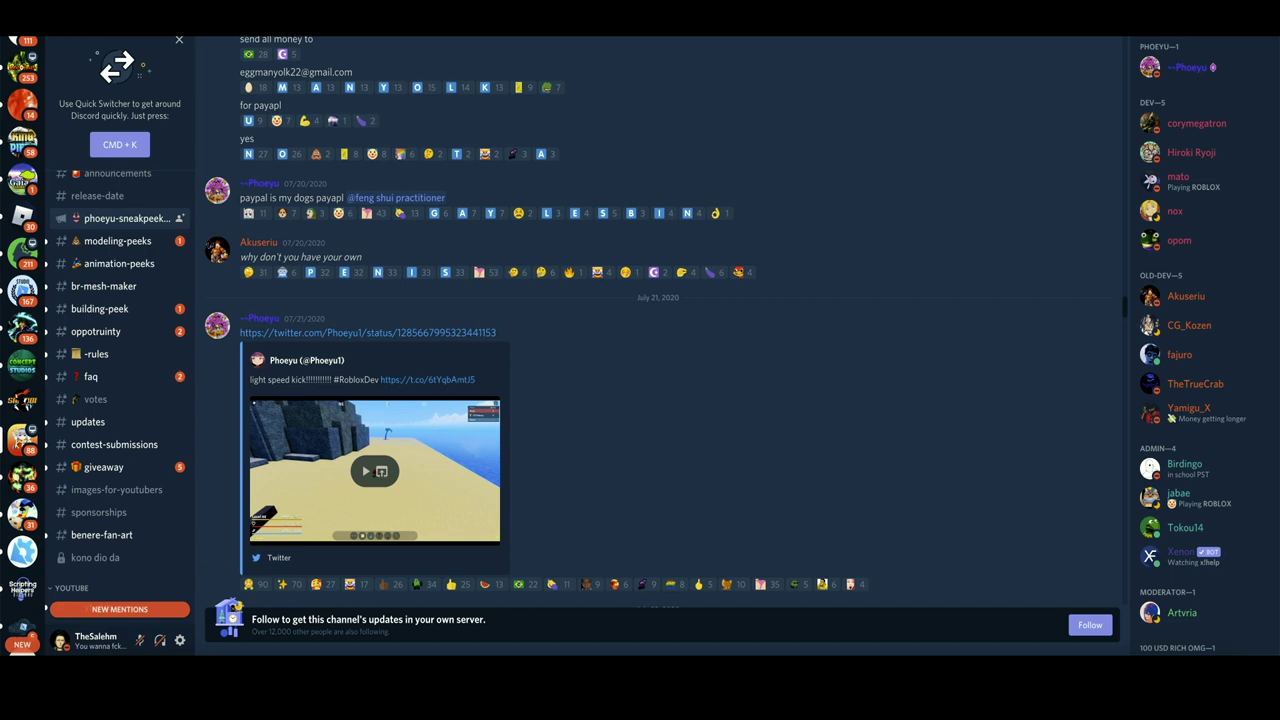
pyautogui.scroll(1, 658, 330)
pyautogui.scroll(-1, 658, 330)
pyautogui.scroll(-1, 658, 330)
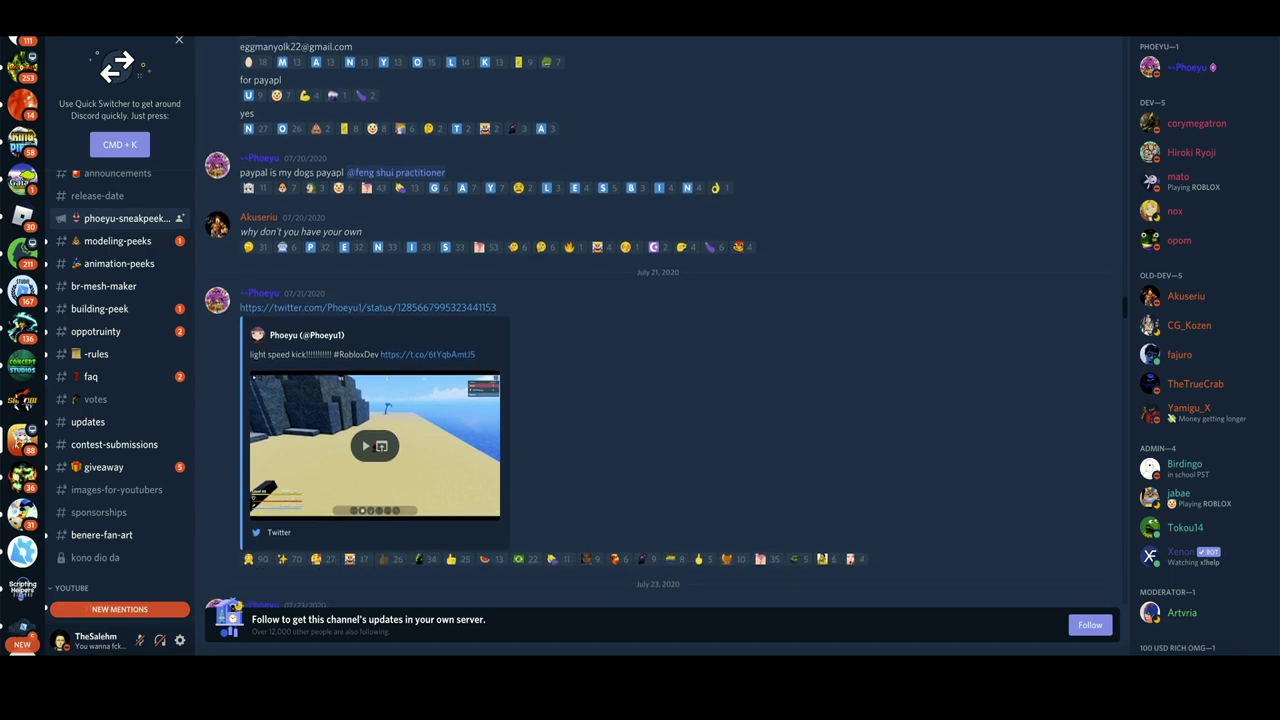
pyautogui.scroll(-3, 658, 330)
pyautogui.scroll(-2, 658, 330)
pyautogui.click(320, 340)
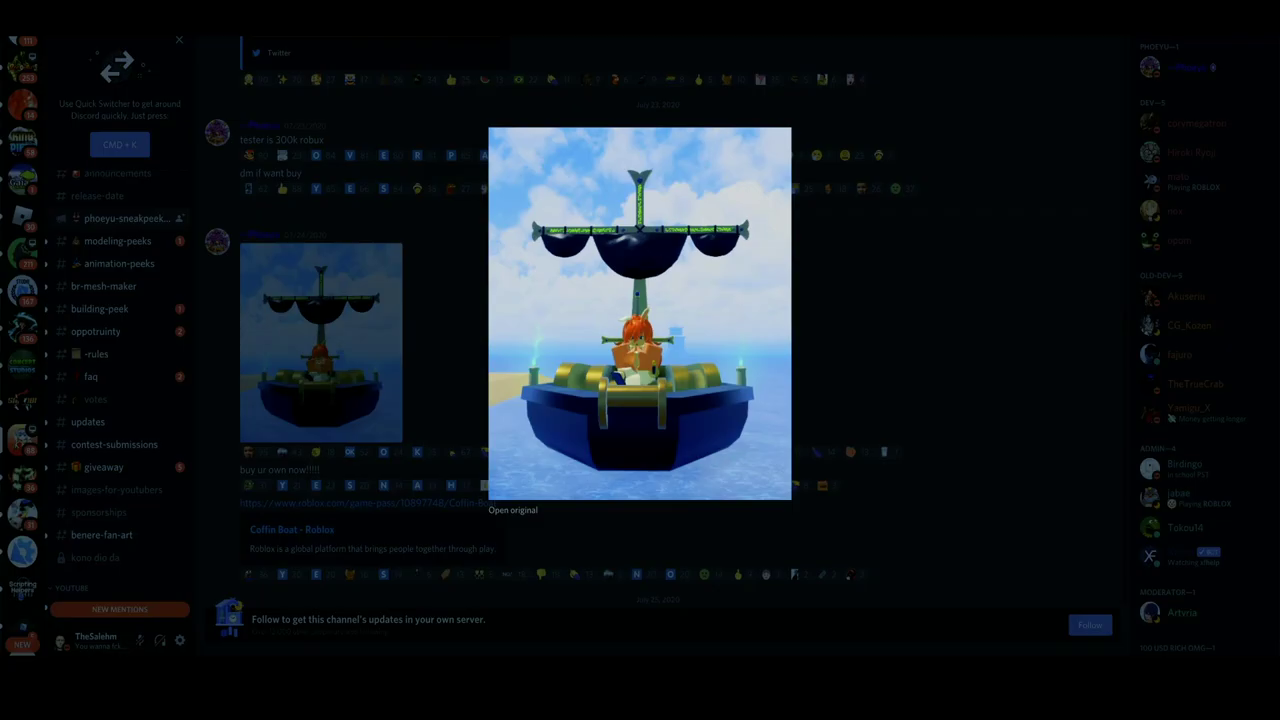
pyautogui.press('Escape')
pyautogui.scroll(1, 658, 330)
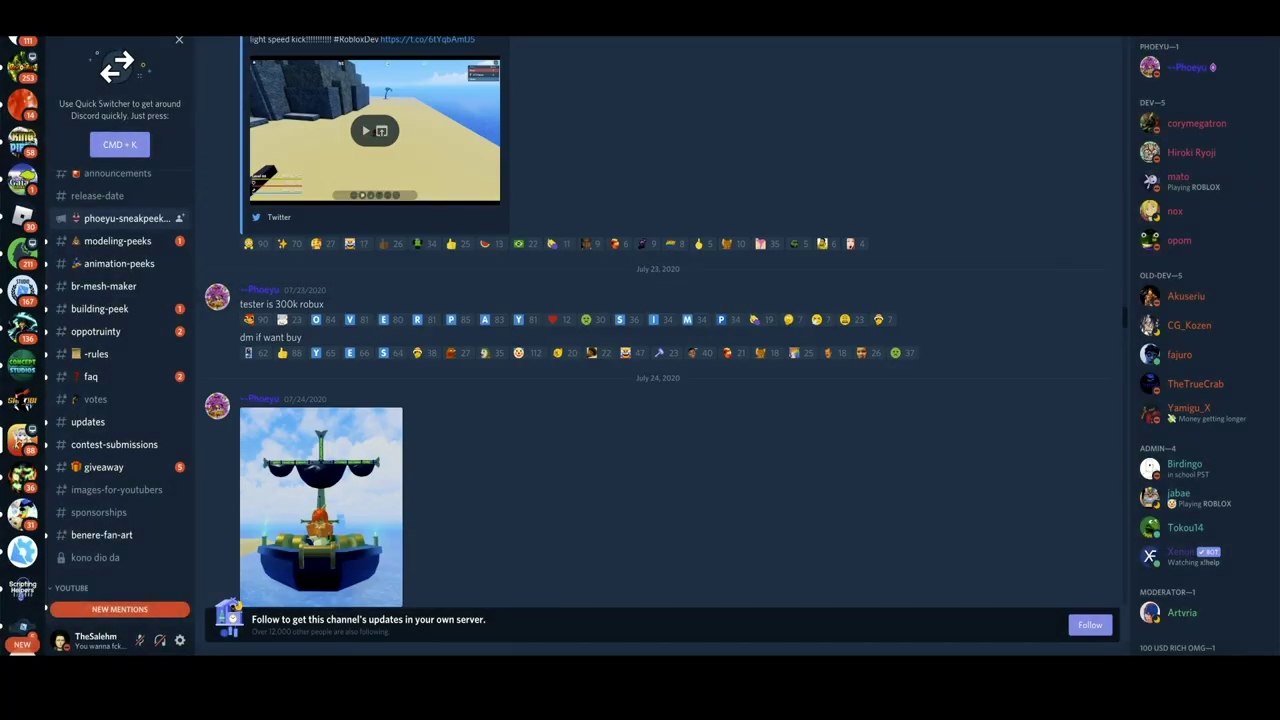
pyautogui.scroll(3, 658, 330)
pyautogui.scroll(1, 658, 330)
pyautogui.scroll(4, 658, 330)
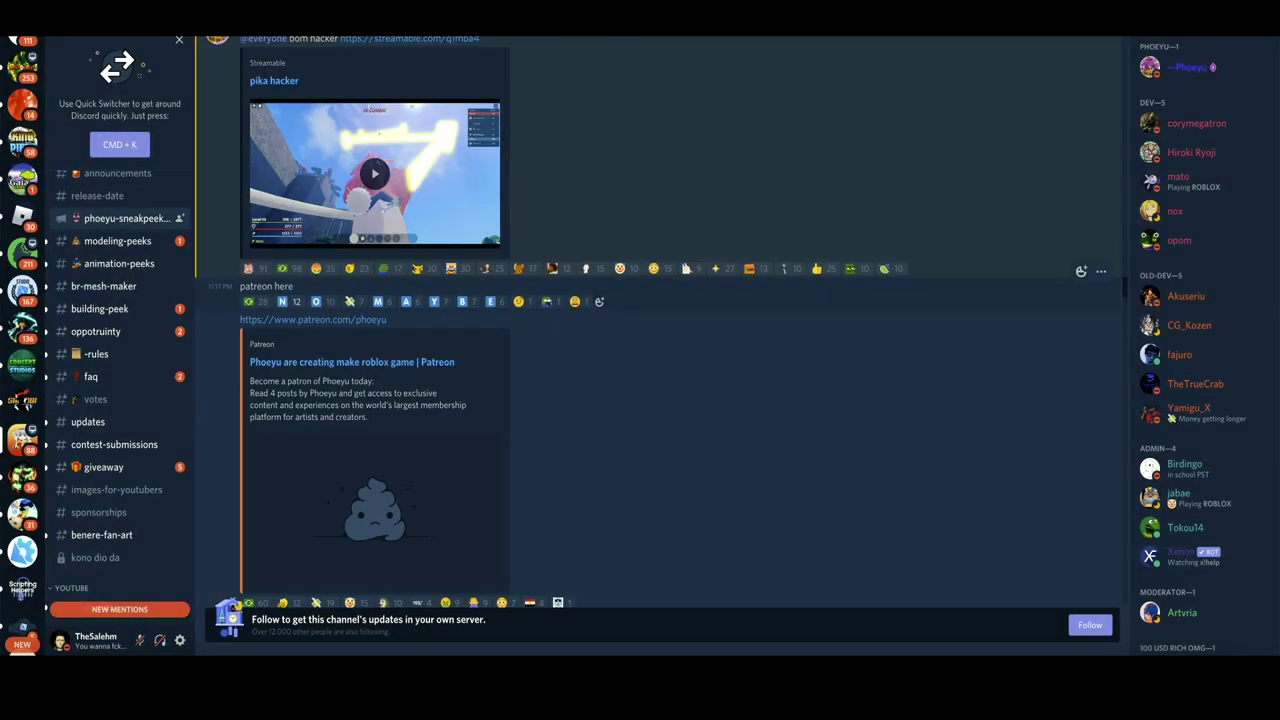
pyautogui.scroll(1, 658, 330)
pyautogui.scroll(2, 658, 330)
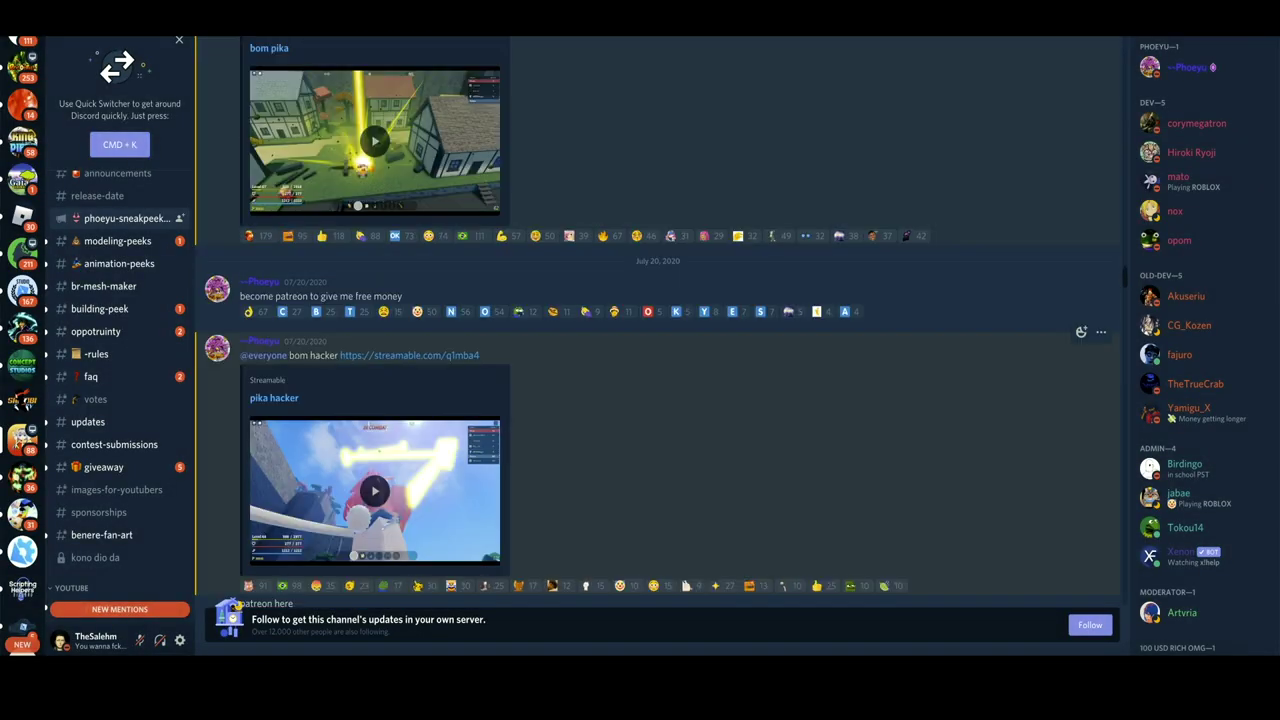